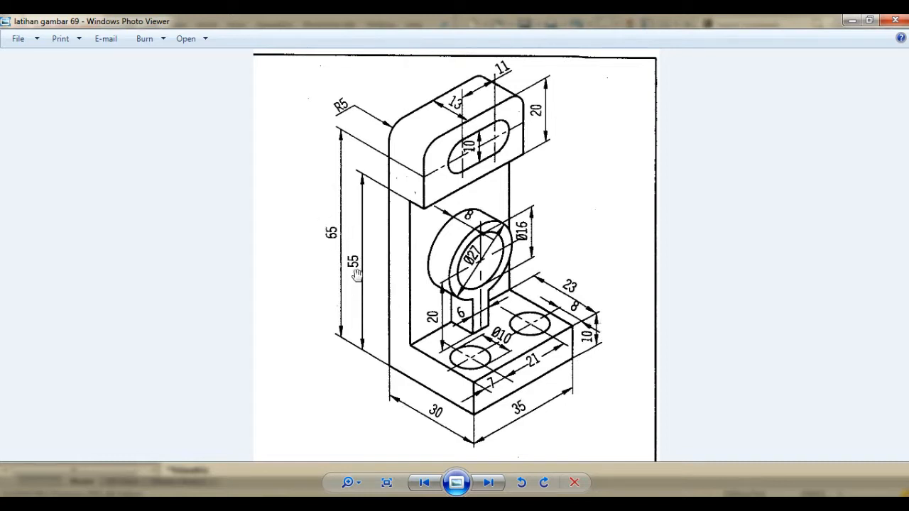
- Switch from the reference drawing to SOLIDWORKS and apply the Plain White scene
click(855, 22)
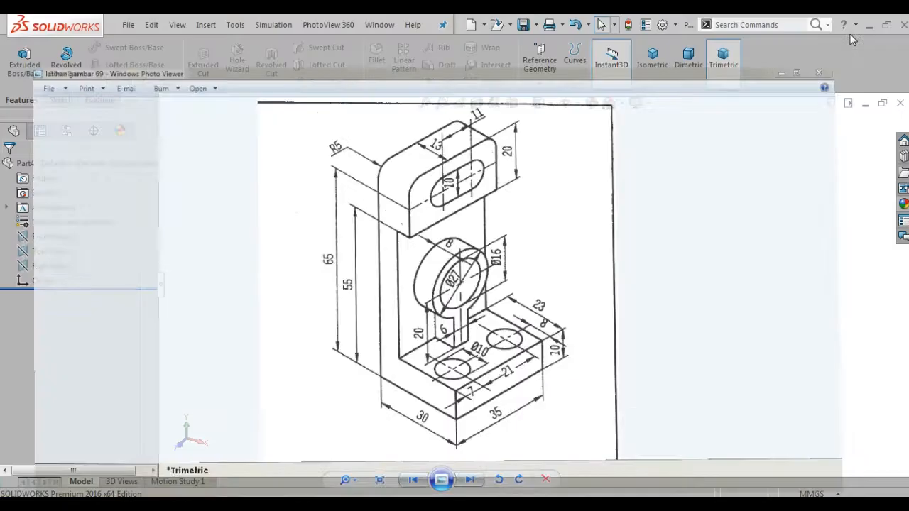
click(622, 105)
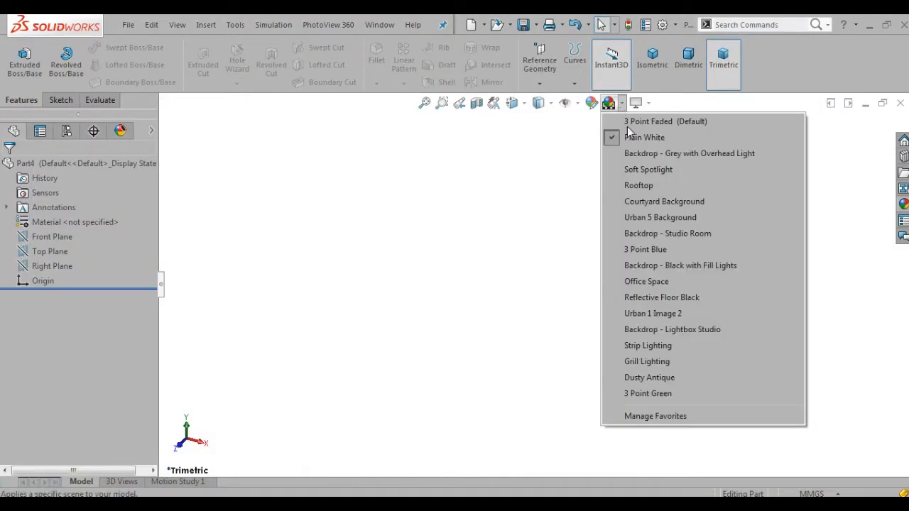
click(640, 136)
- Sketch a closed L-shaped line profile on the Front Plane with its corner at the origin, about 80 mm tall and 49 mm wide
click(56, 238)
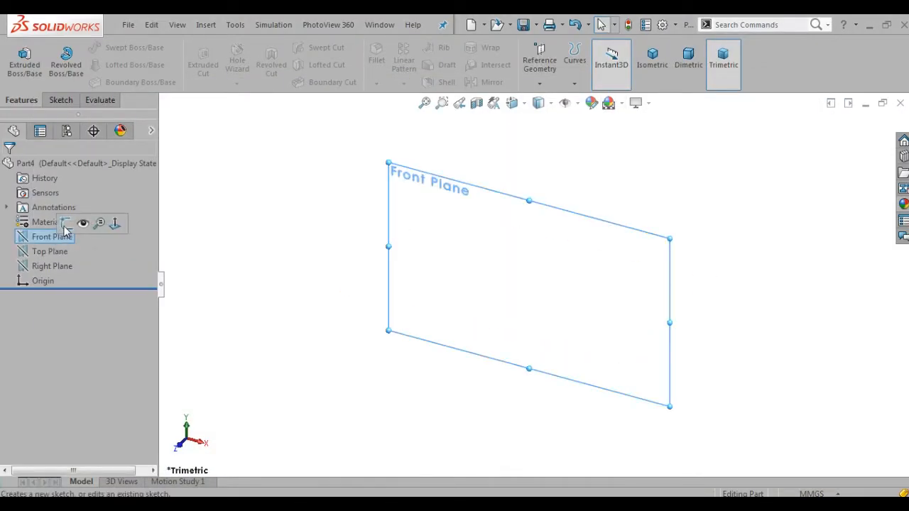
click(89, 224)
click(84, 54)
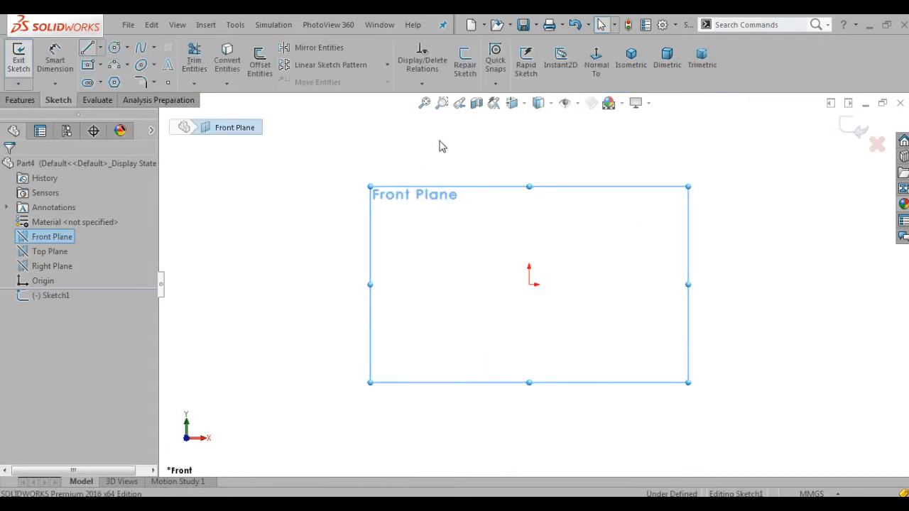
click(529, 144)
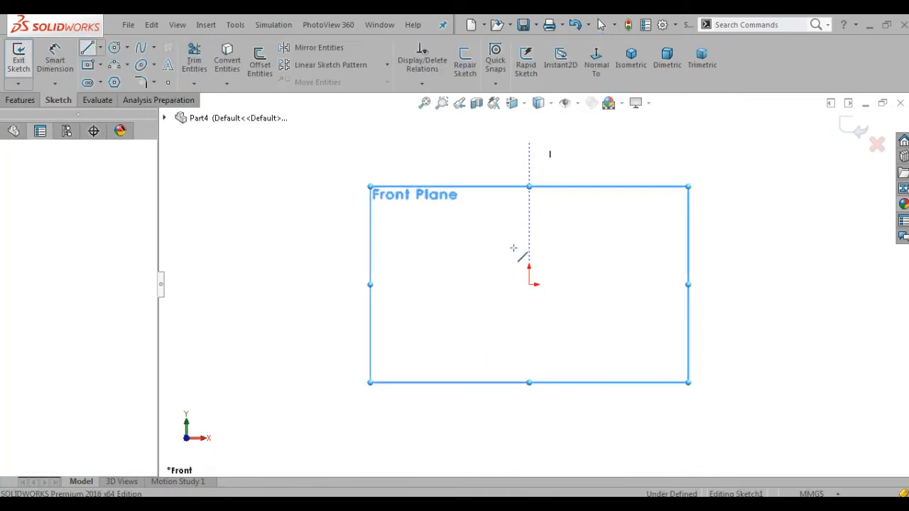
click(528, 284)
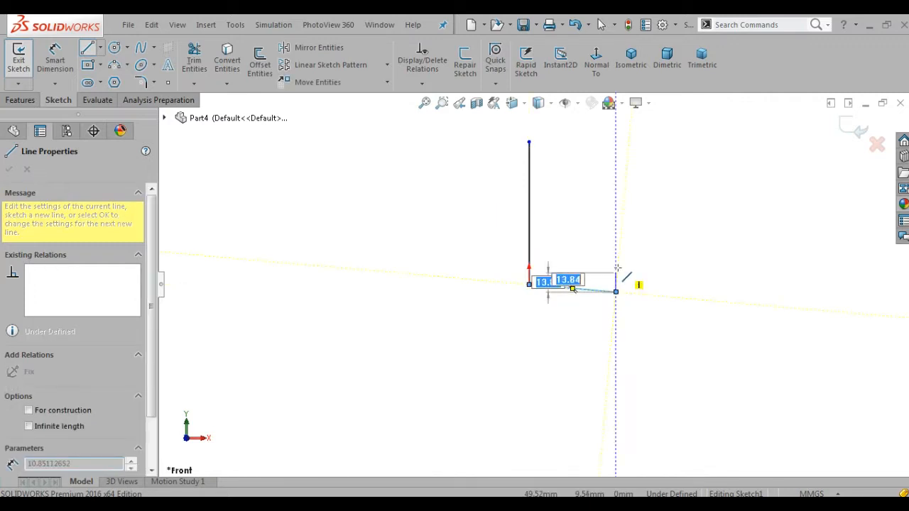
click(616, 290)
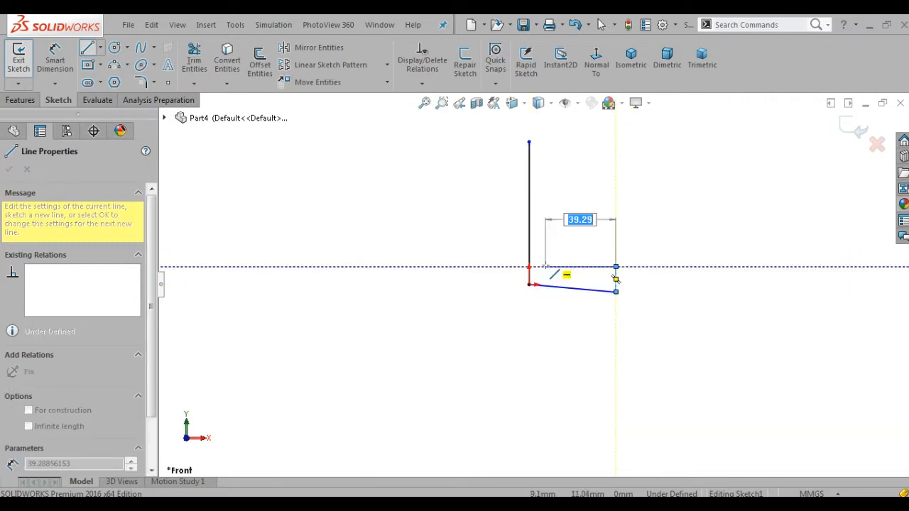
click(546, 267)
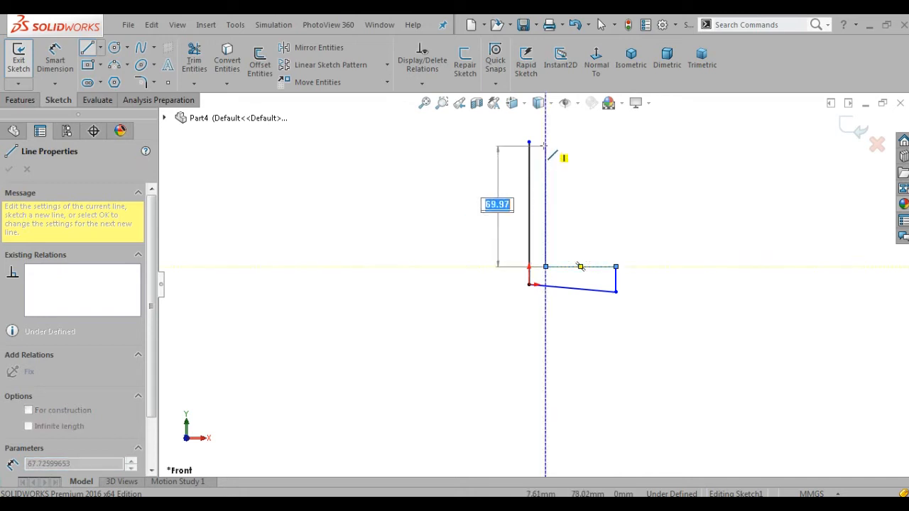
click(546, 142)
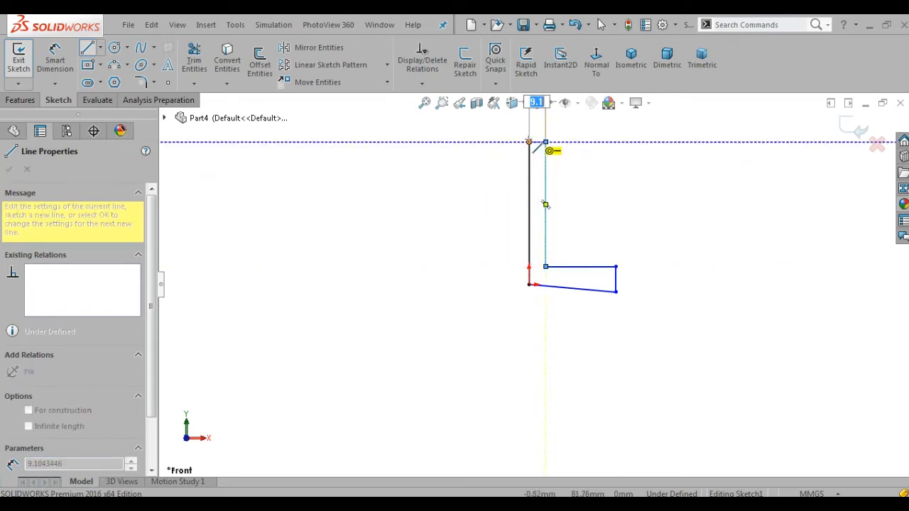
click(529, 142)
right_click(533, 146)
click(558, 148)
scroll(568, 167, down, 2)
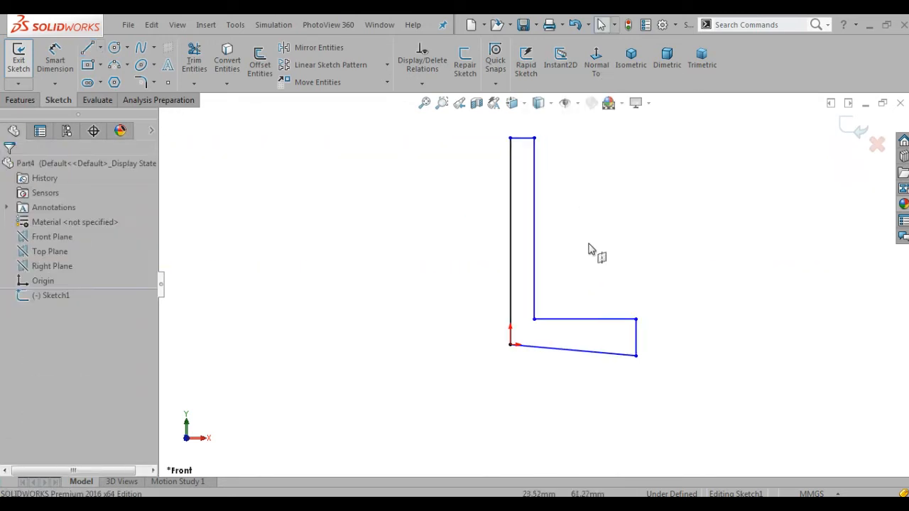
- Make the slanted bottom line of the L-profile horizontal
click(606, 355)
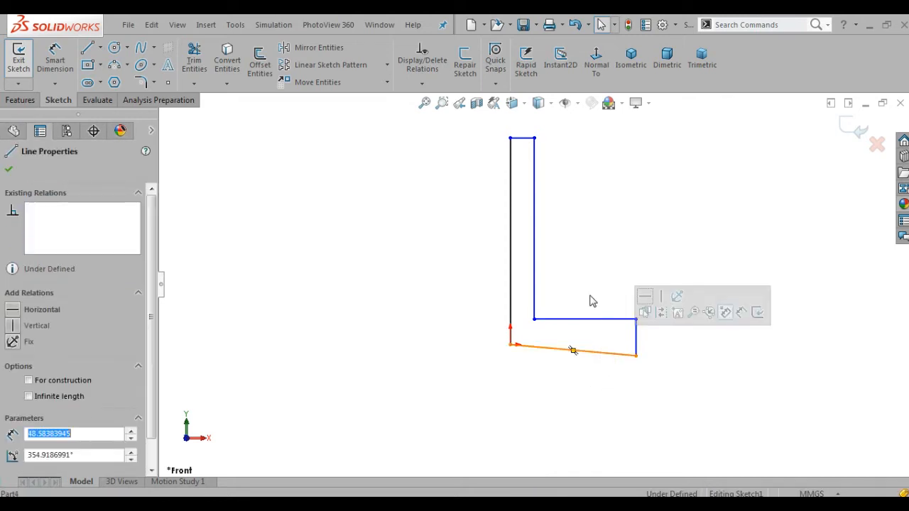
click(644, 296)
click(611, 252)
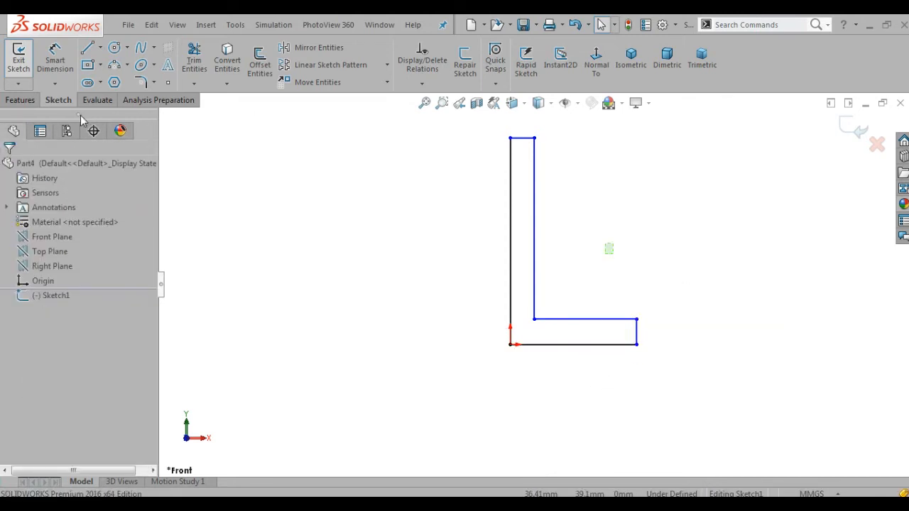
- Dimension the long outer vertical line of the L-profile to 55 mm
click(55, 58)
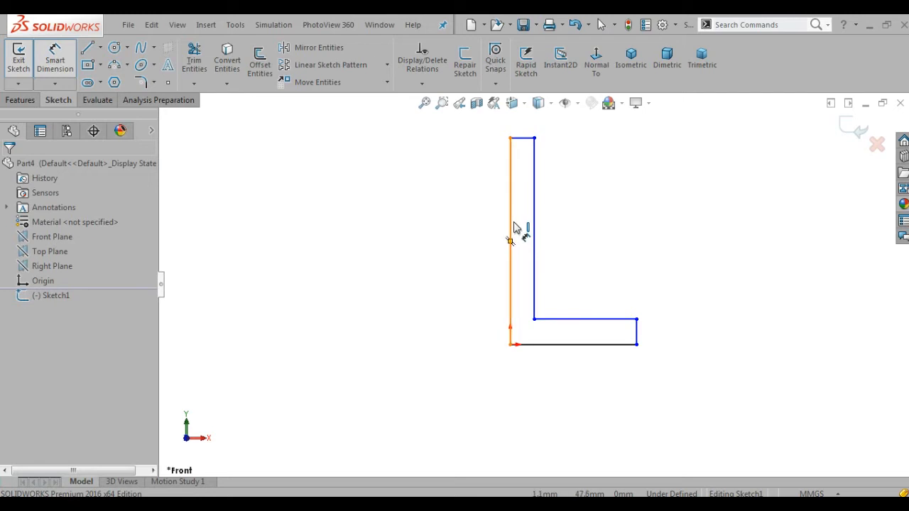
click(509, 245)
click(485, 248)
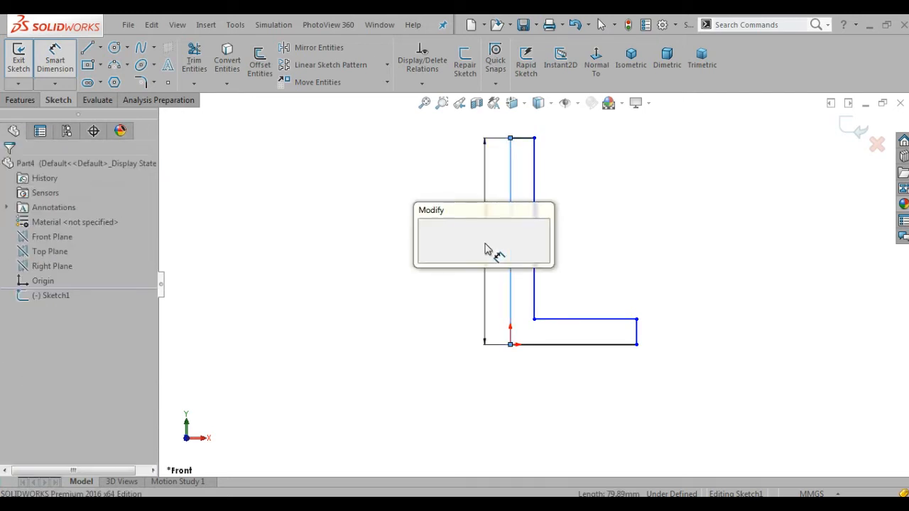
text(55)
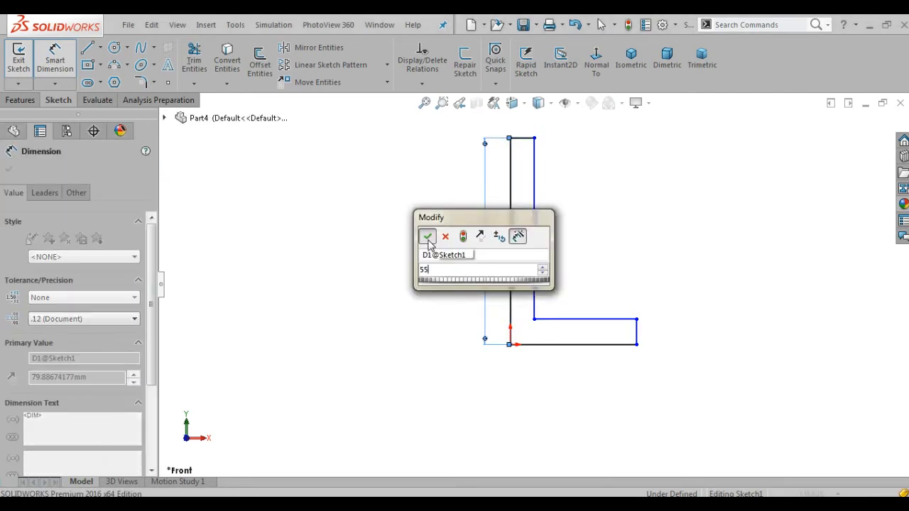
click(425, 237)
click(417, 237)
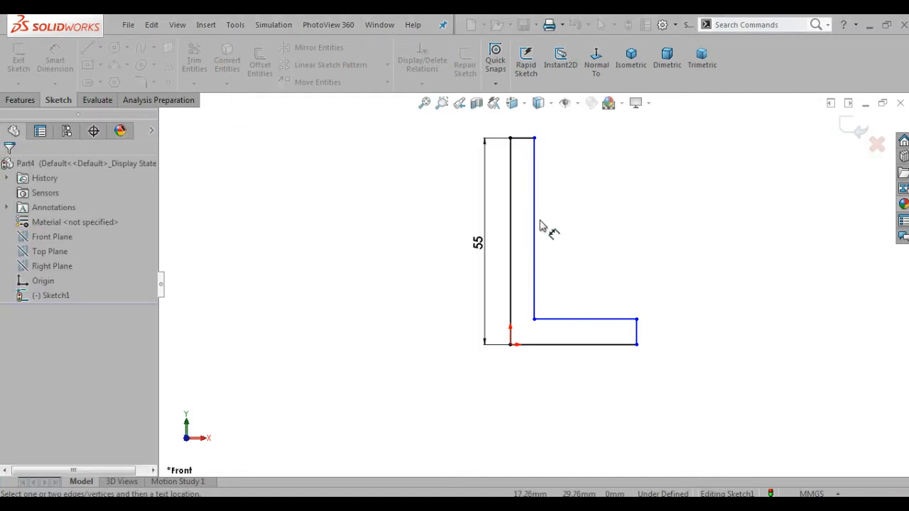
- Dimension the bottom line of the L-profile to 30 mm
click(566, 353)
click(572, 372)
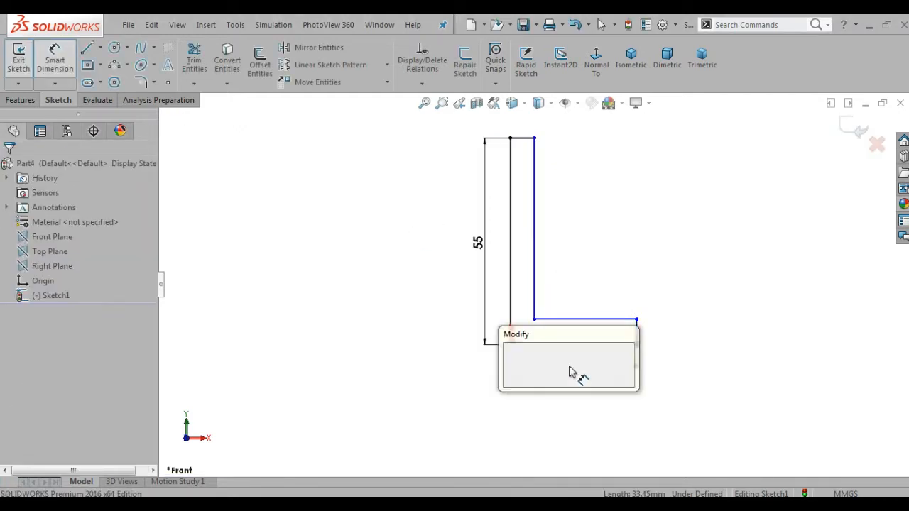
text(30)
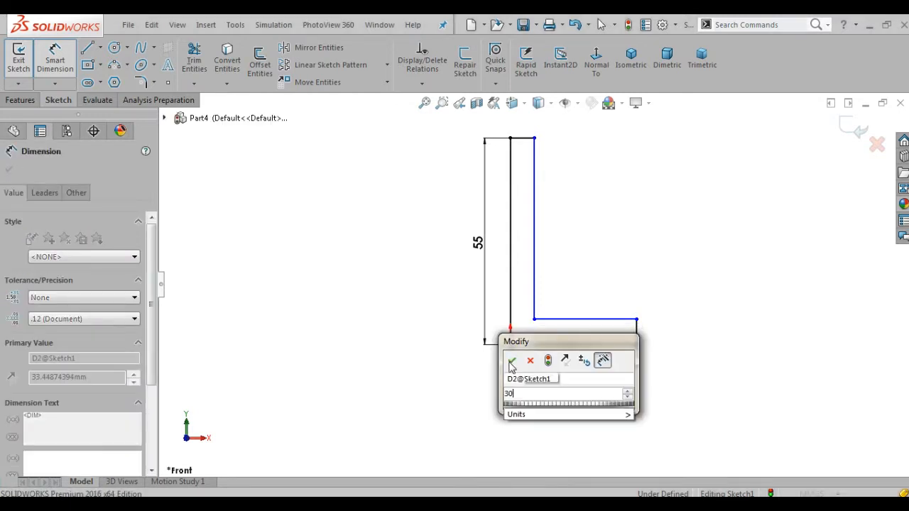
click(511, 364)
click(394, 258)
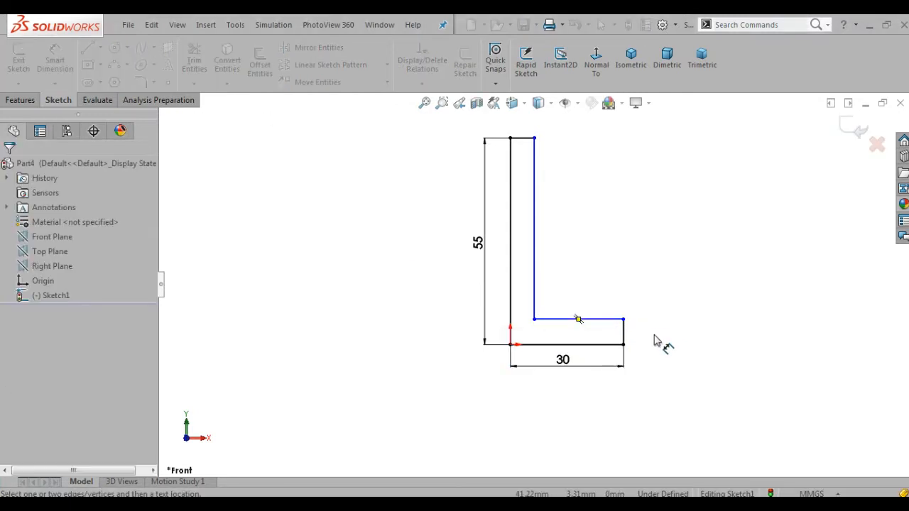
- Dimension the short vertical end line of the L-profile's foot to 10 mm
click(624, 332)
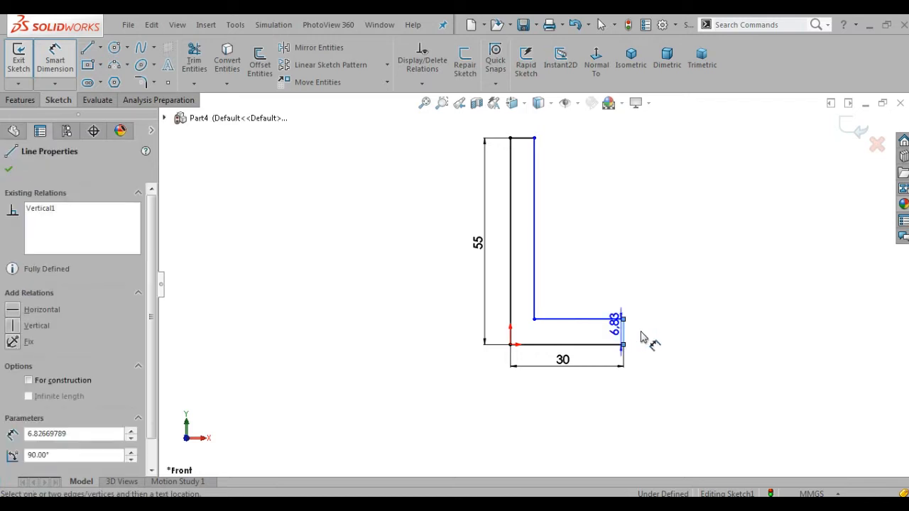
click(643, 339)
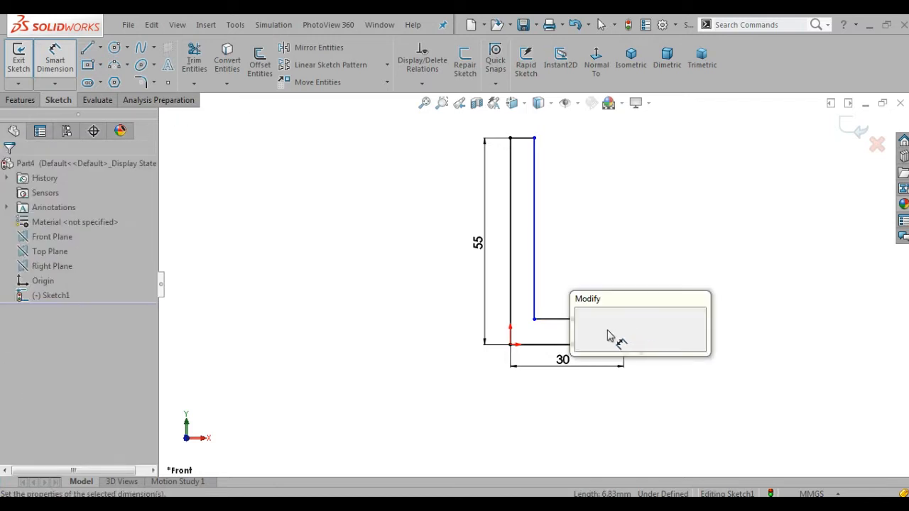
text(190)
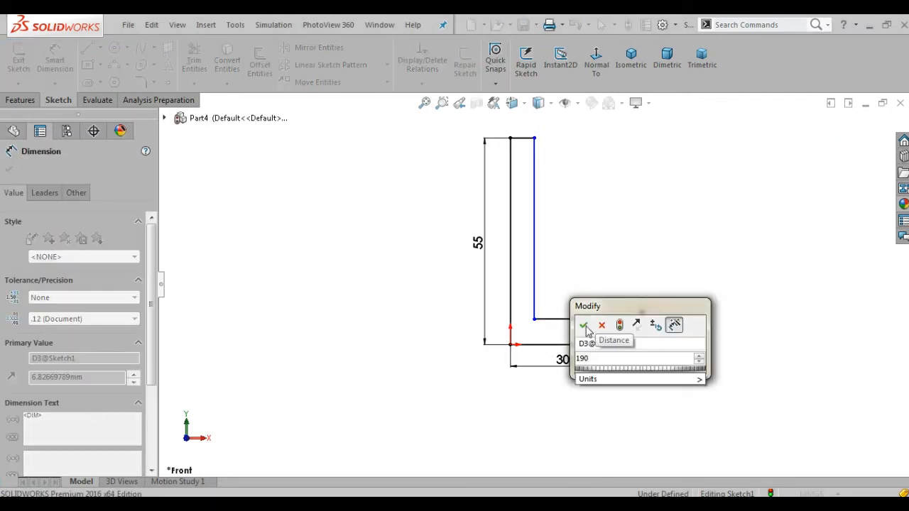
key(BackSpace)
key(BackSpace)
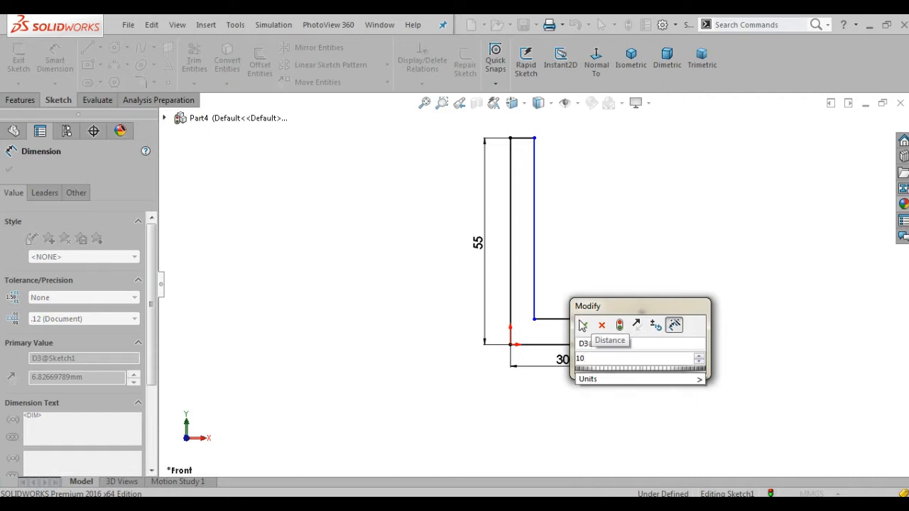
key(Return)
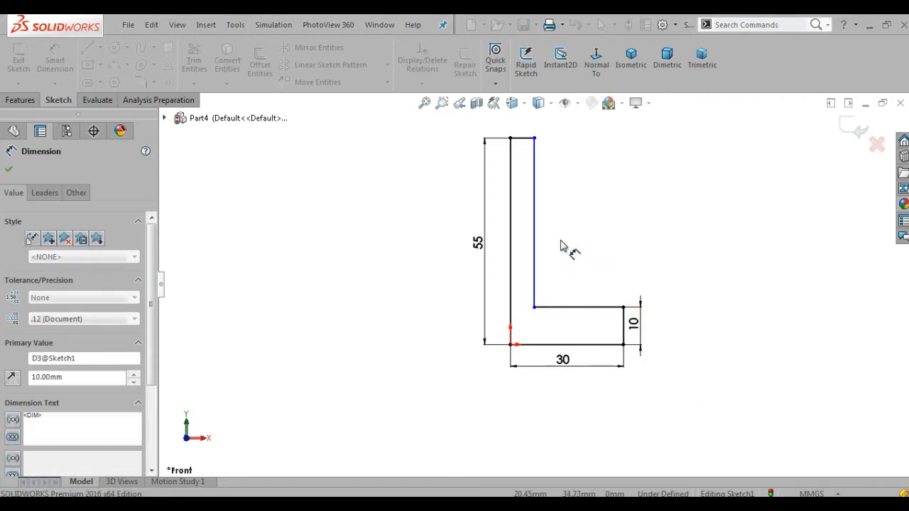
- Dimension the distance between the inner vertical line and the foot's end line to 23 mm
click(534, 274)
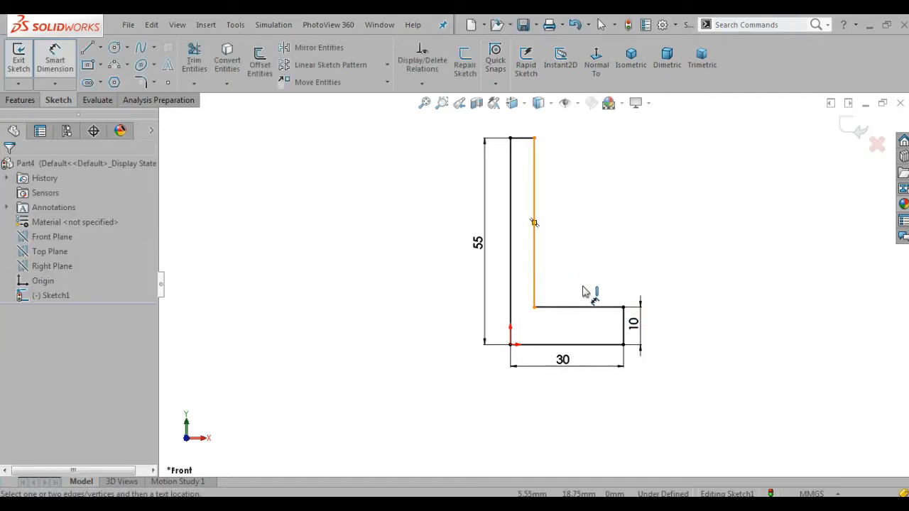
click(623, 319)
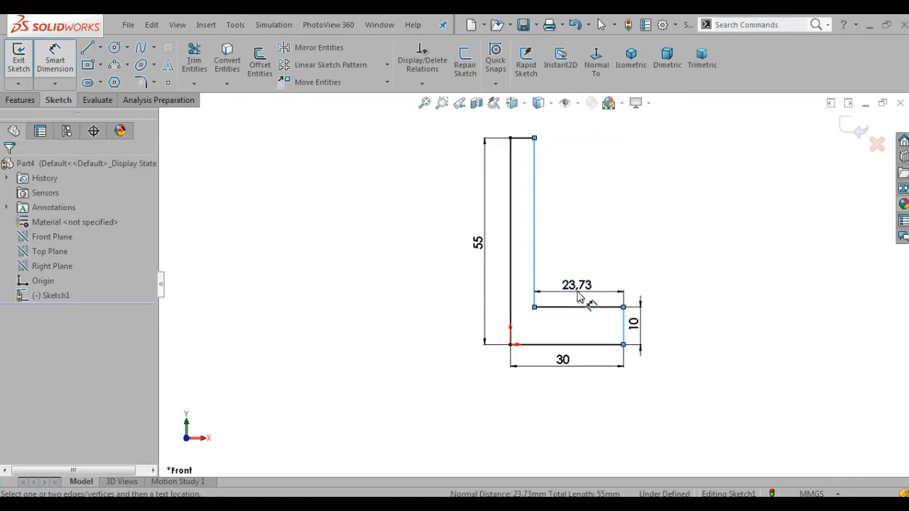
click(579, 297)
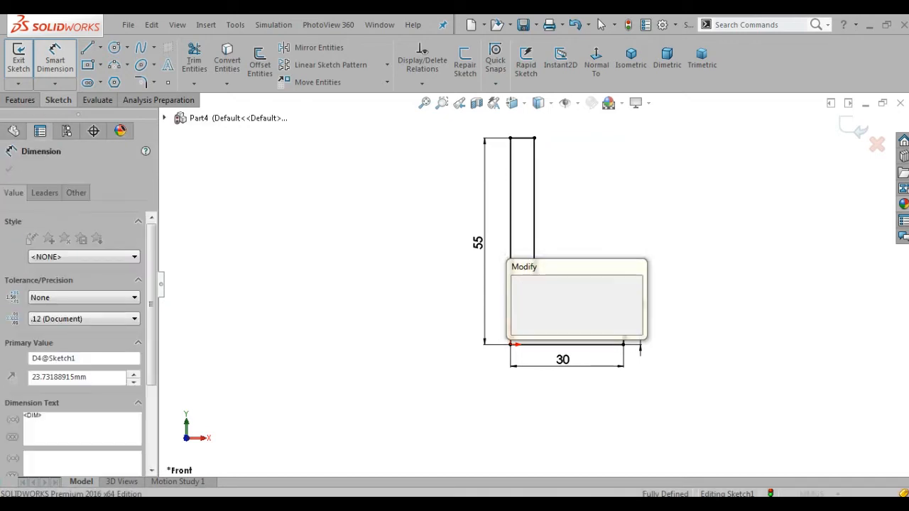
text(22)
click(521, 288)
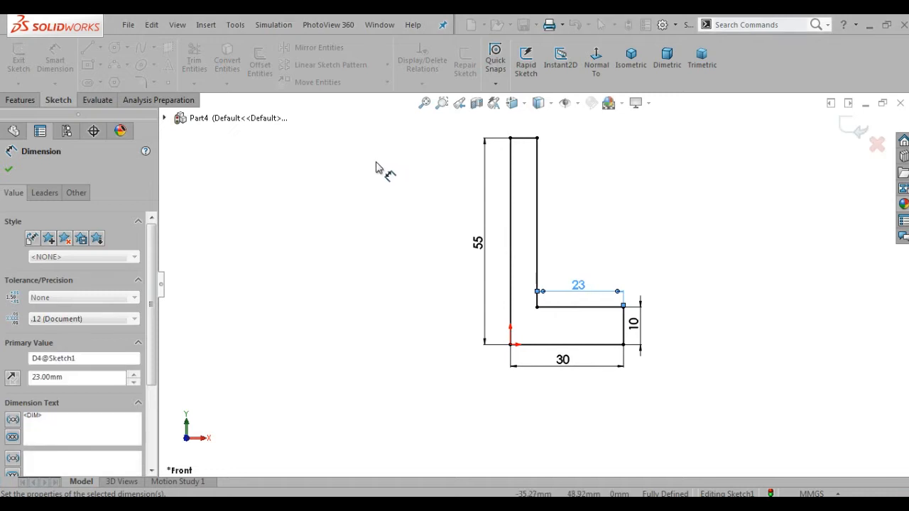
- Extrude the L-profile 35 mm as a blind boss in the reversed direction
click(19, 53)
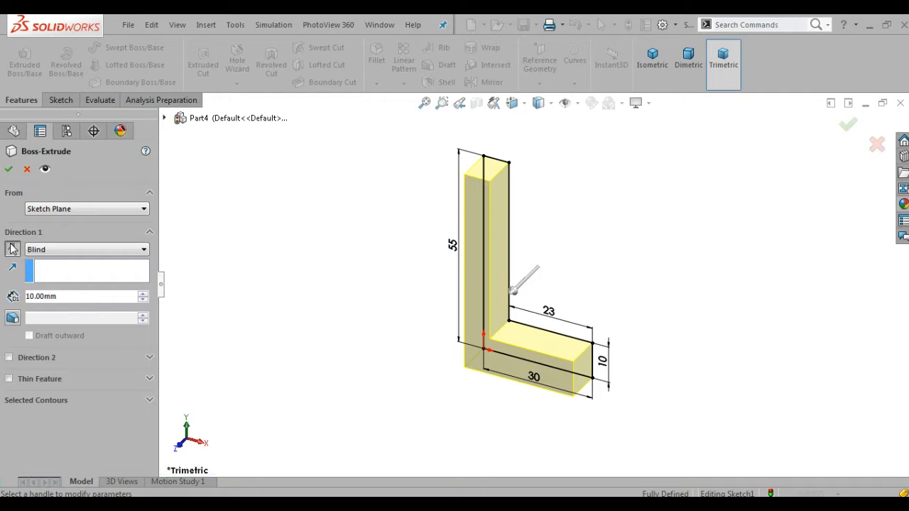
click(12, 249)
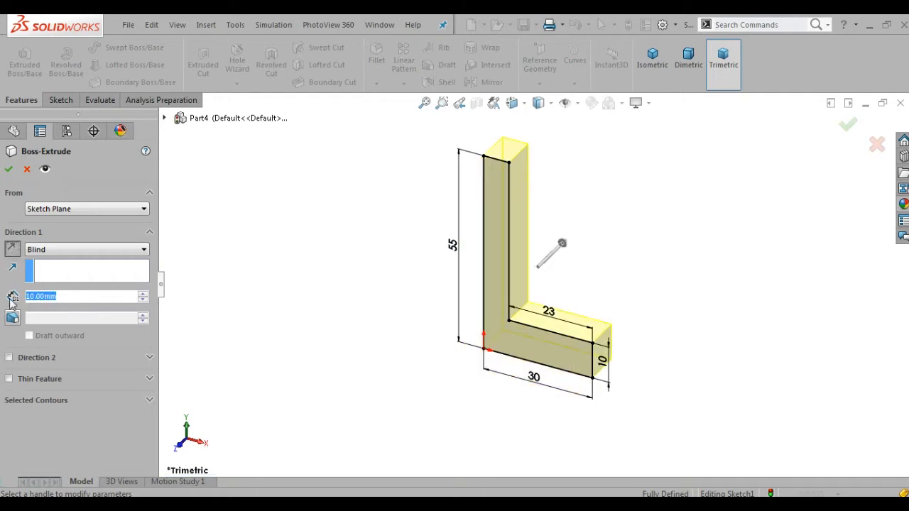
text(35)
key(Return)
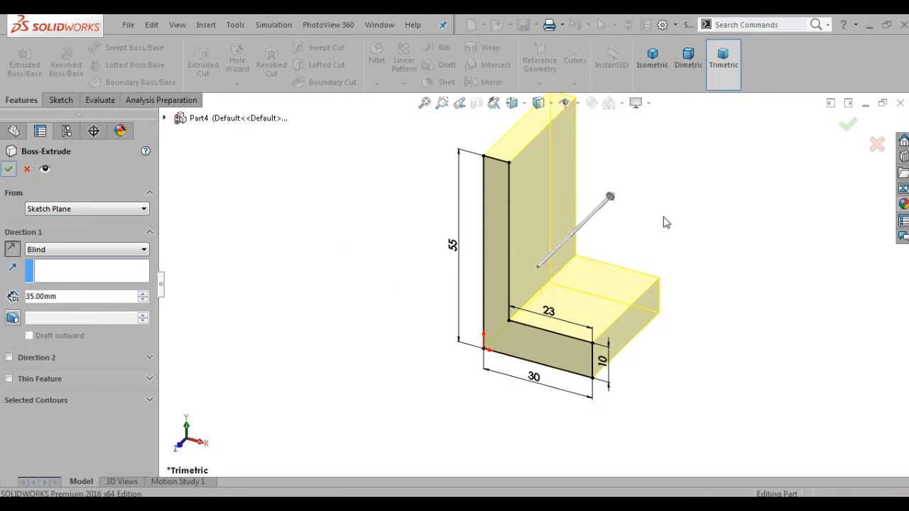
key(Return)
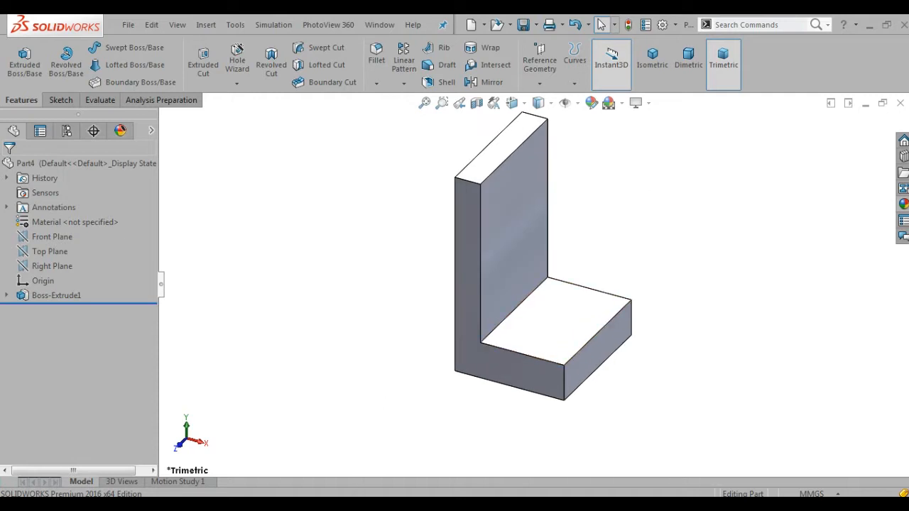
- Check the base's hole dimensions on the reference drawing in Windows Photo Viewer and return to SOLIDWORKS
mouse_move(308, 504)
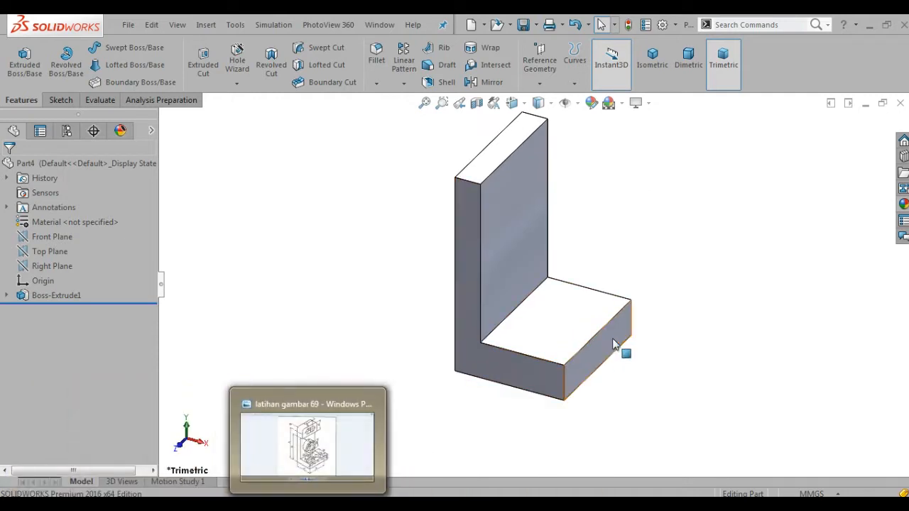
key(alt+Tab)
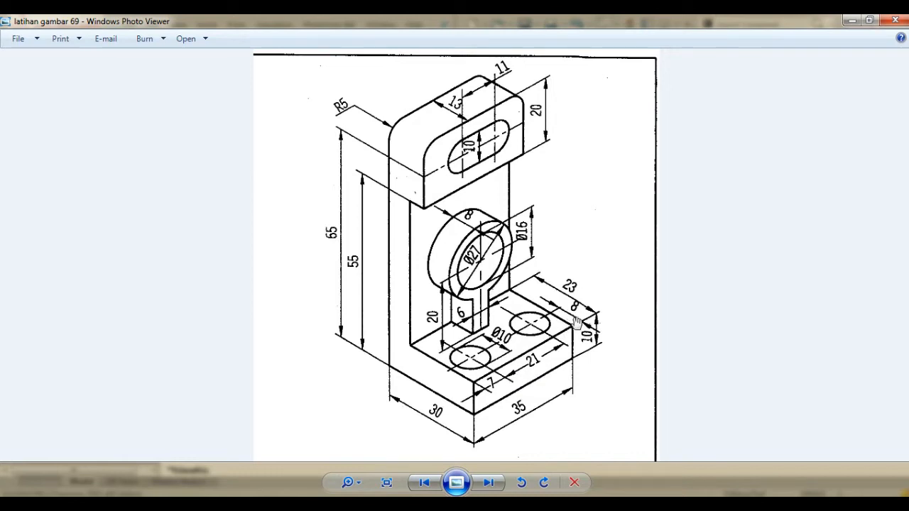
click(850, 20)
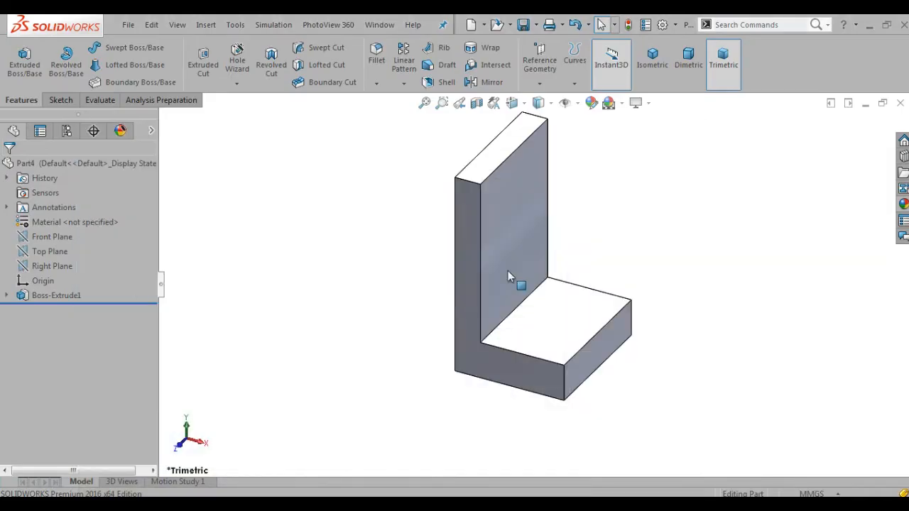
- Start a sketch on the top face of the foot and draw a short horizontal construction line inward from the outer edge's midpoint
click(560, 329)
click(610, 282)
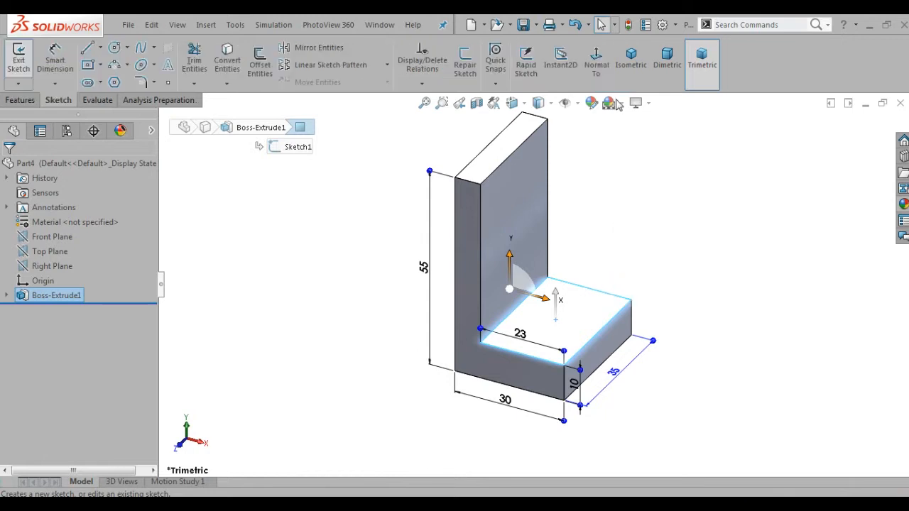
click(596, 64)
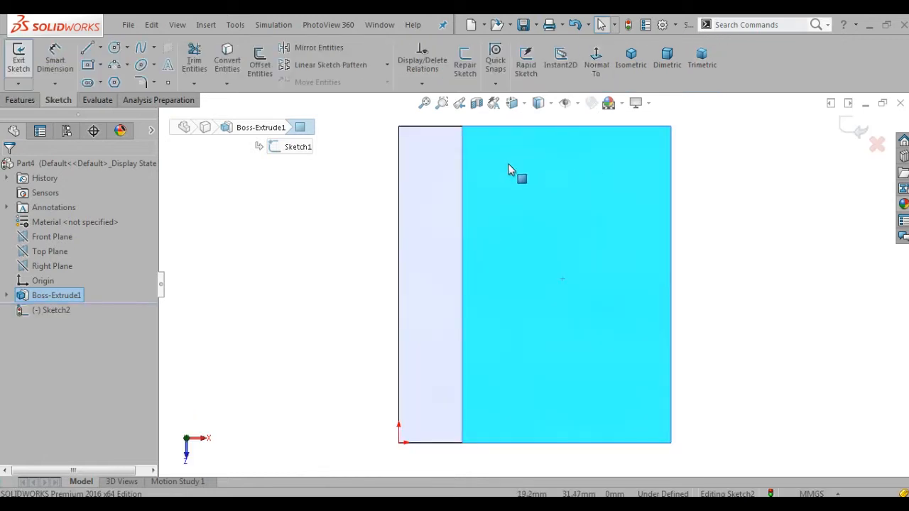
click(101, 48)
click(117, 77)
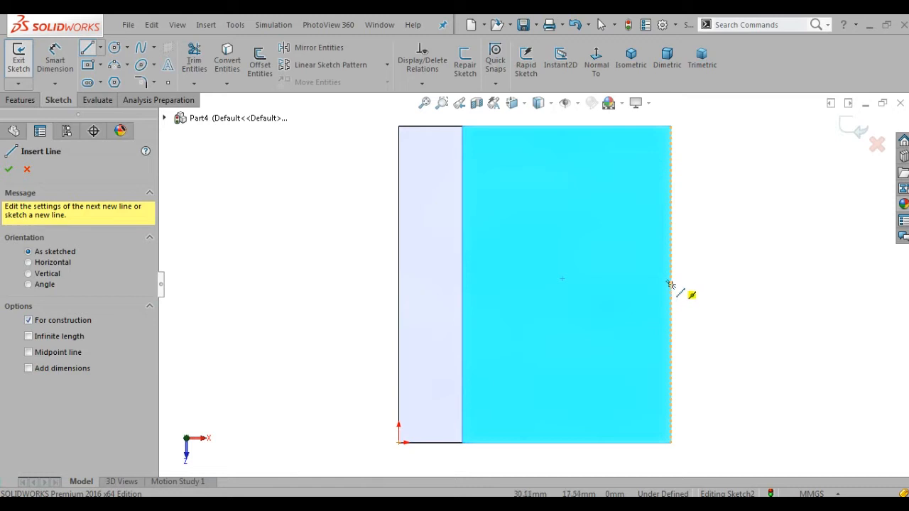
click(671, 285)
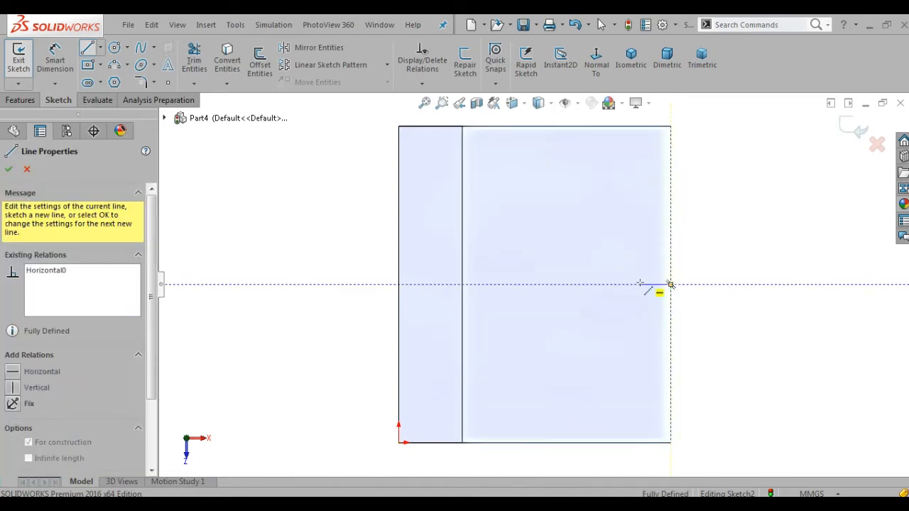
click(640, 284)
right_click(642, 284)
click(659, 290)
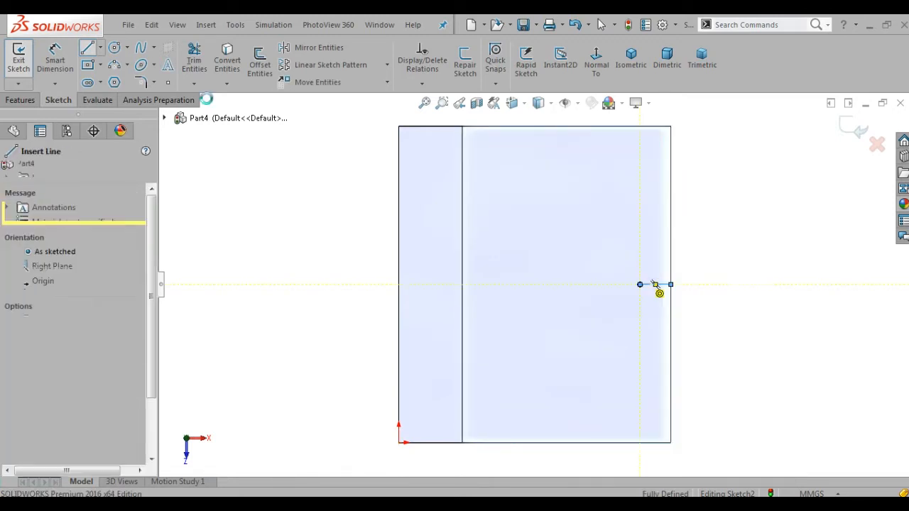
- Sketch two circles about 2 mm in diameter near the foot's outer edge, one above and one below the construction line
click(114, 48)
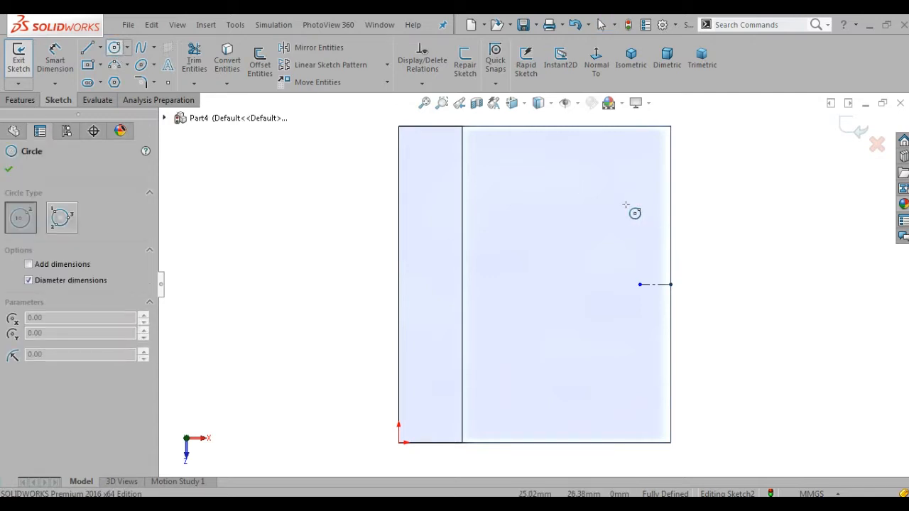
click(650, 210)
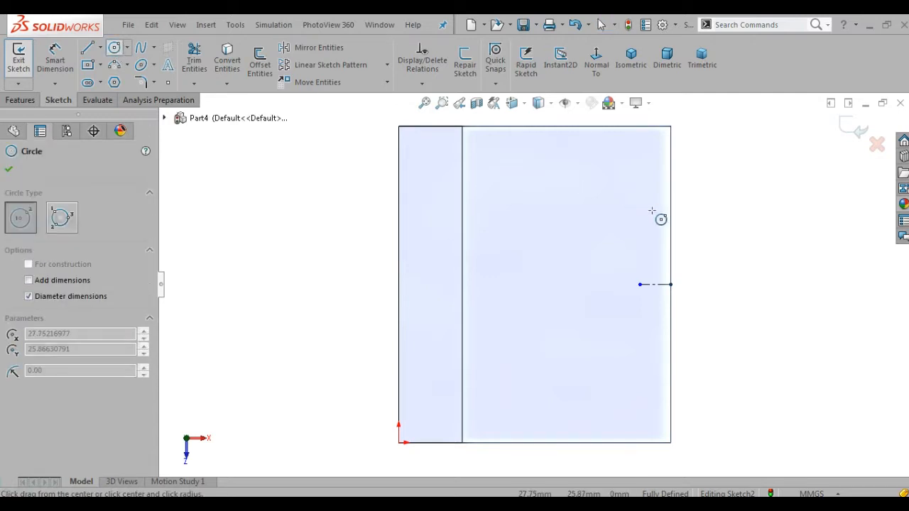
click(651, 338)
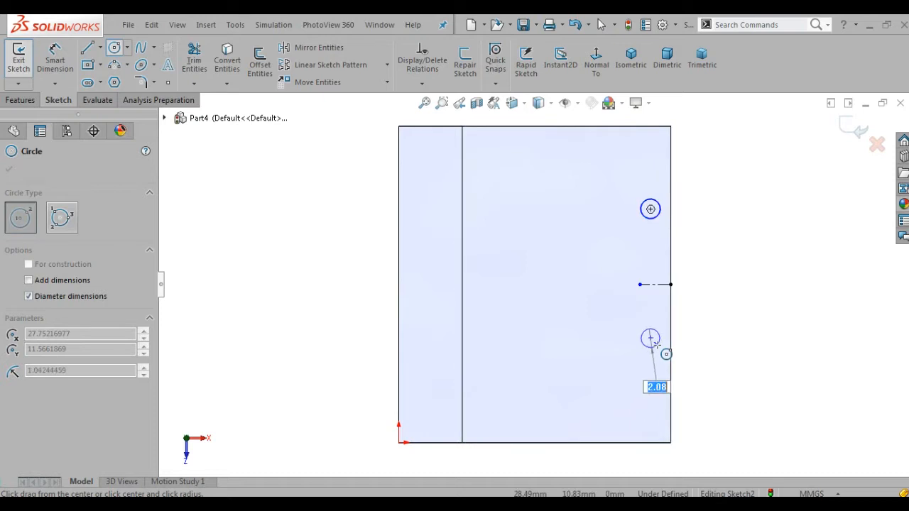
right_click(666, 354)
click(691, 358)
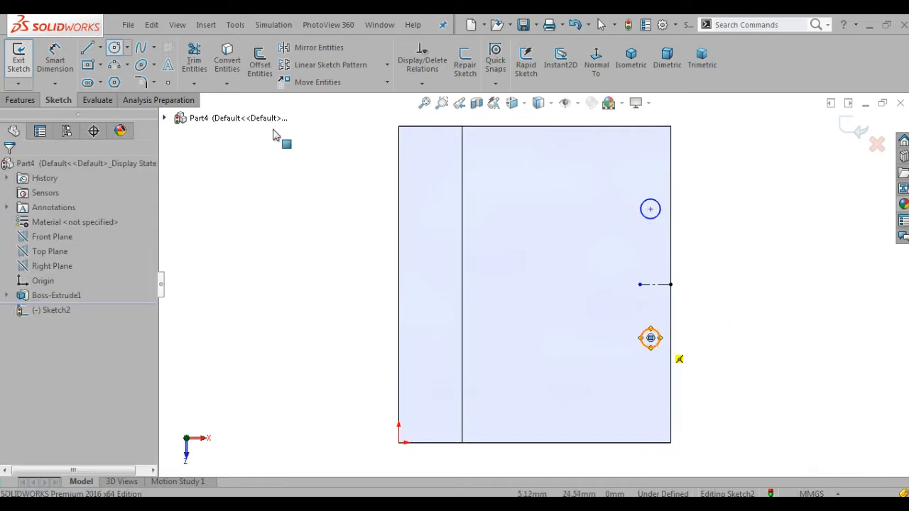
- Dimension the vertical distance between the two circle centers to 21 mm
click(651, 210)
click(652, 338)
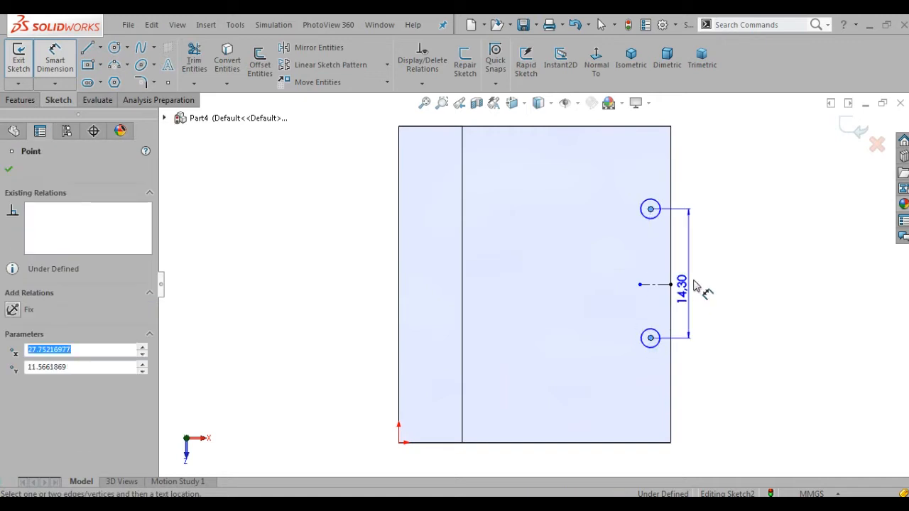
click(698, 279)
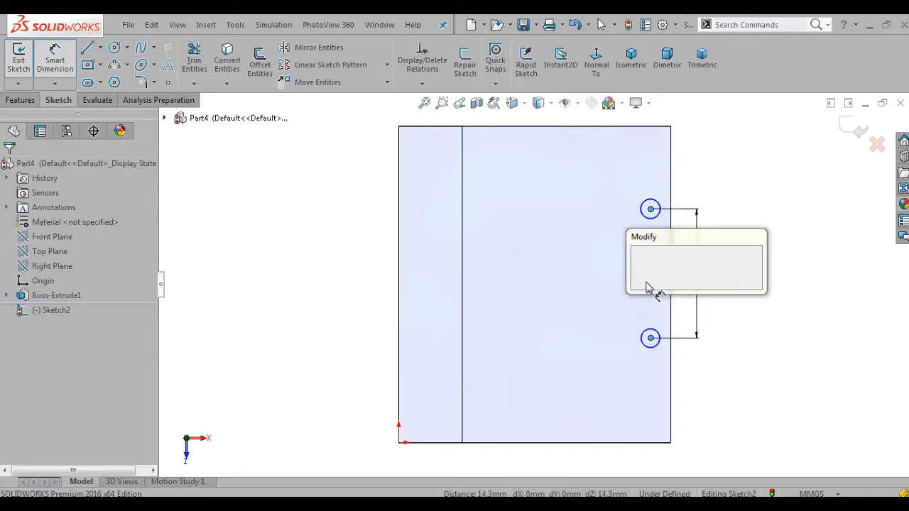
key(Return)
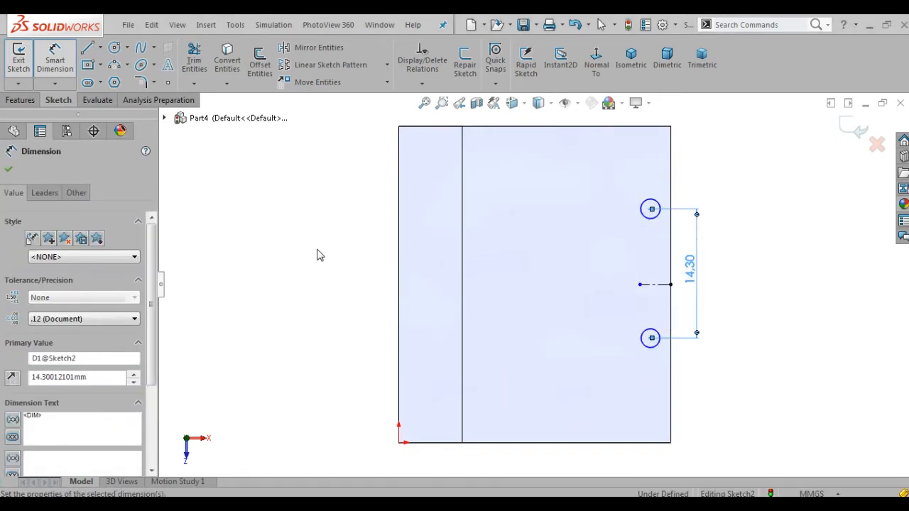
click(318, 251)
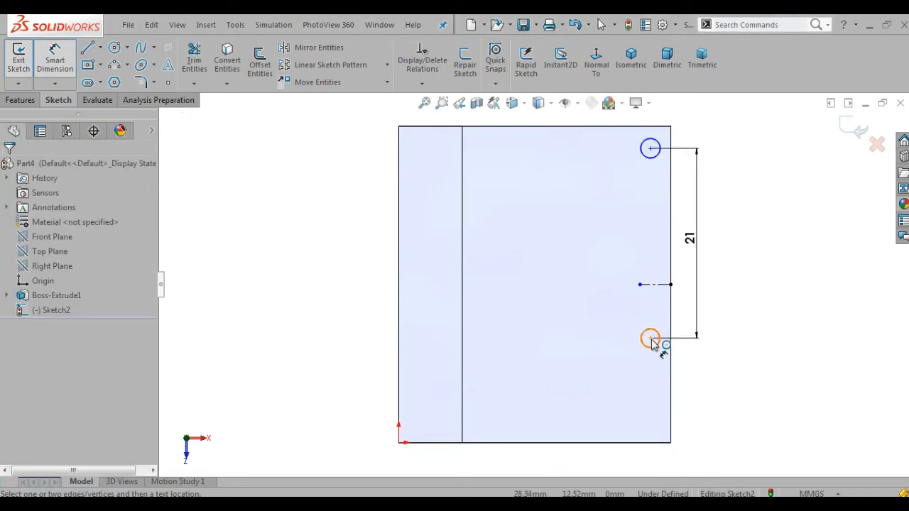
- Dimension the lower circle's center to the lower edge of the foot at 7 mm
click(655, 443)
click(700, 403)
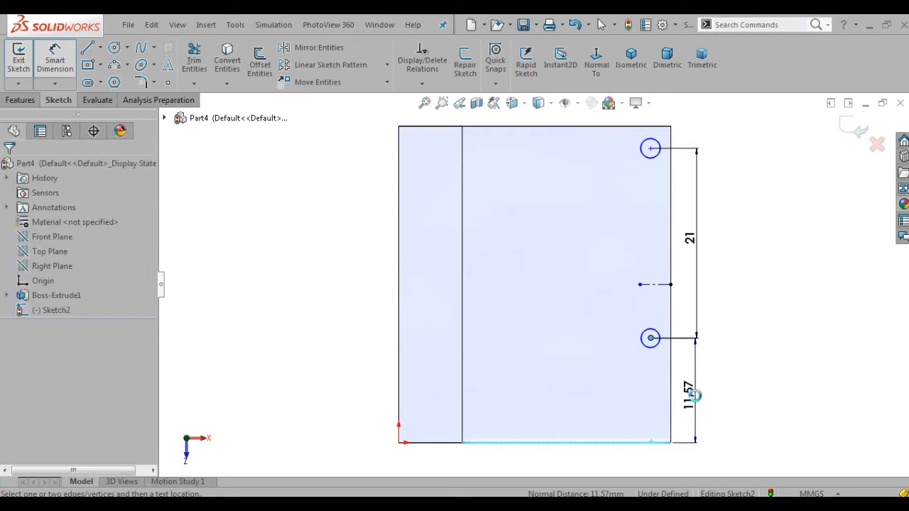
text(7)
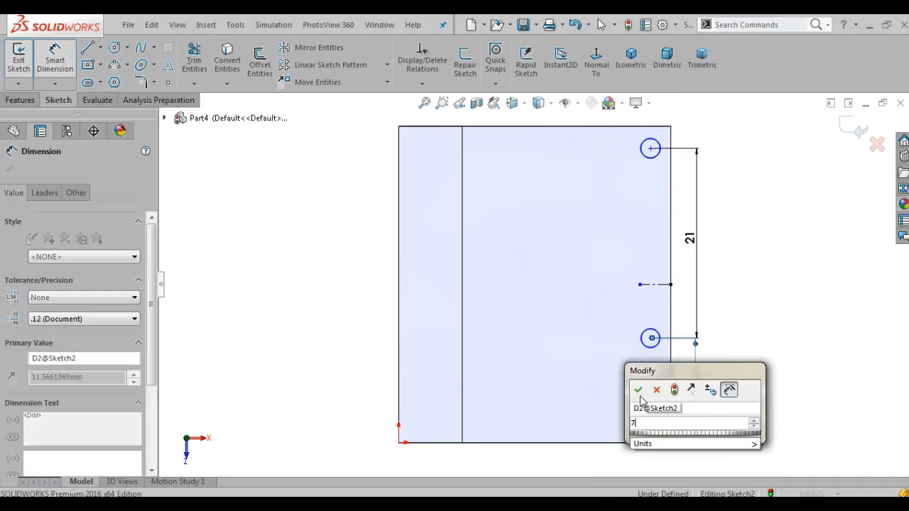
key(Return)
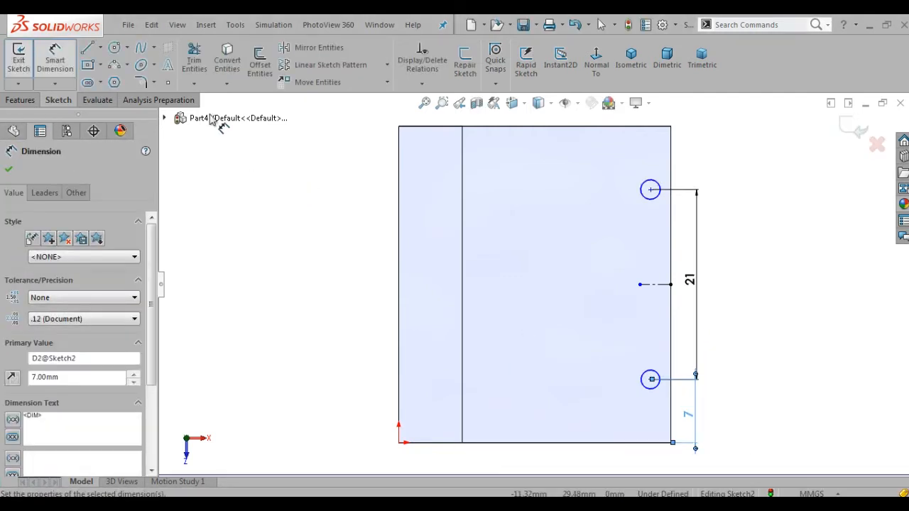
- Add a vertical relation between the centers of the two circles
click(56, 51)
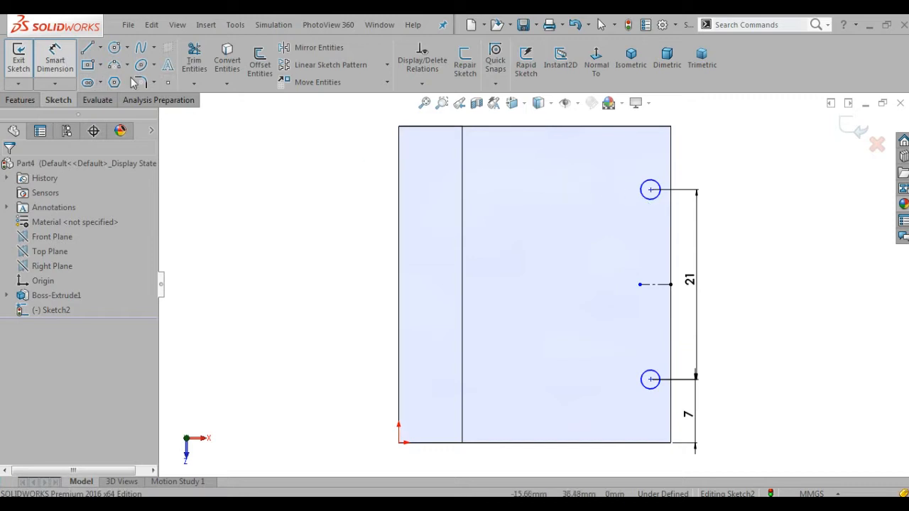
click(62, 61)
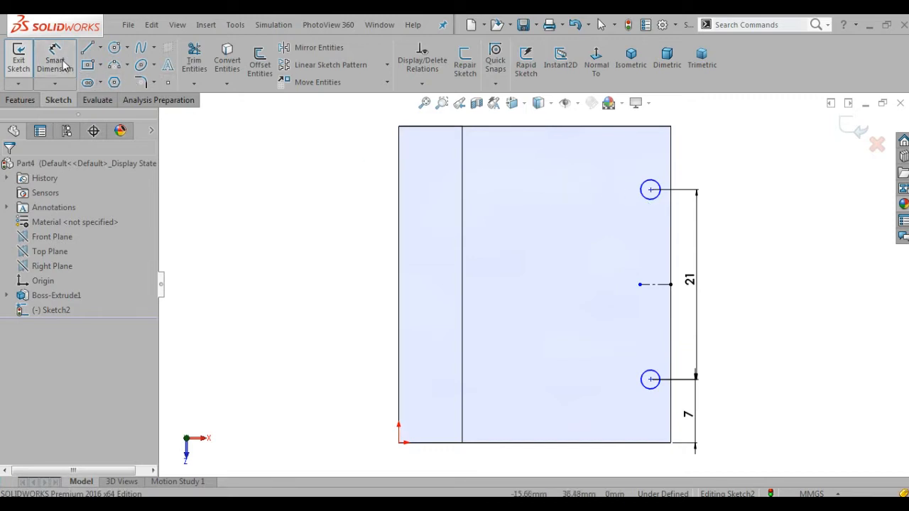
click(651, 189)
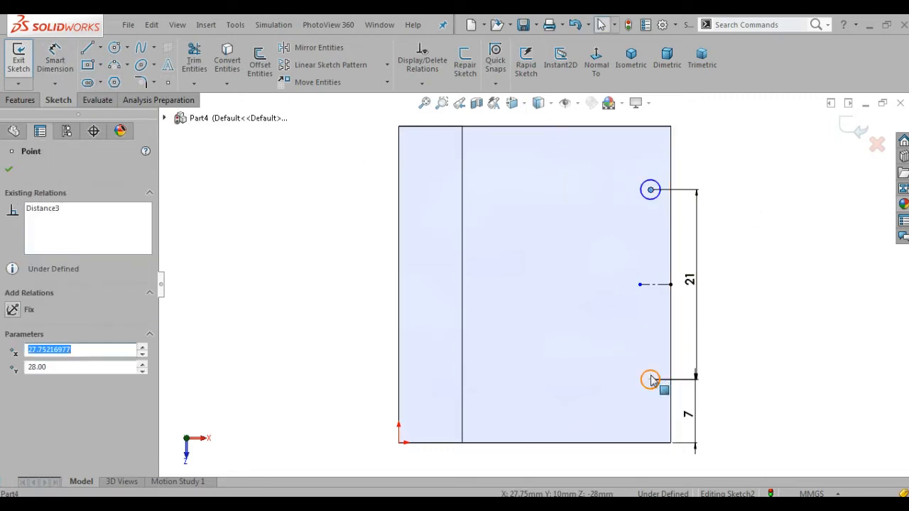
click(650, 380)
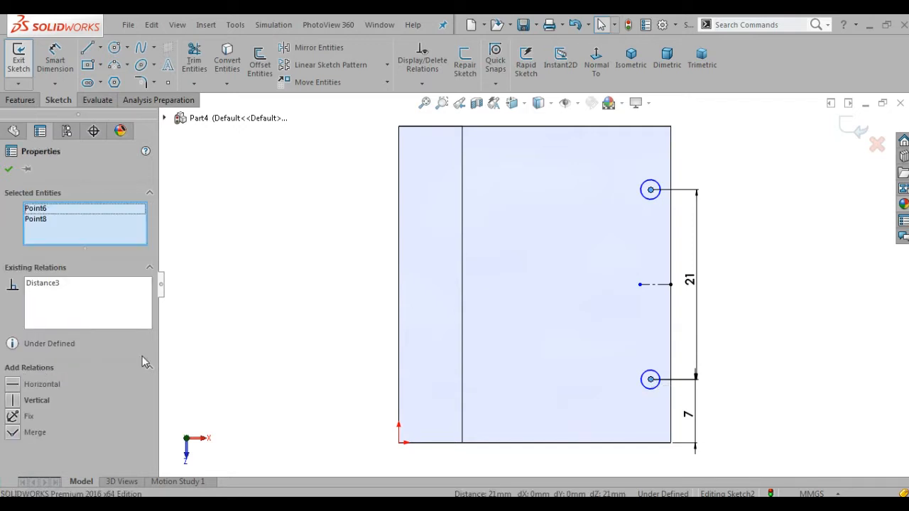
click(30, 401)
- Dimension the upper circle's center to the foot's outer vertical edge at 8 mm
click(55, 59)
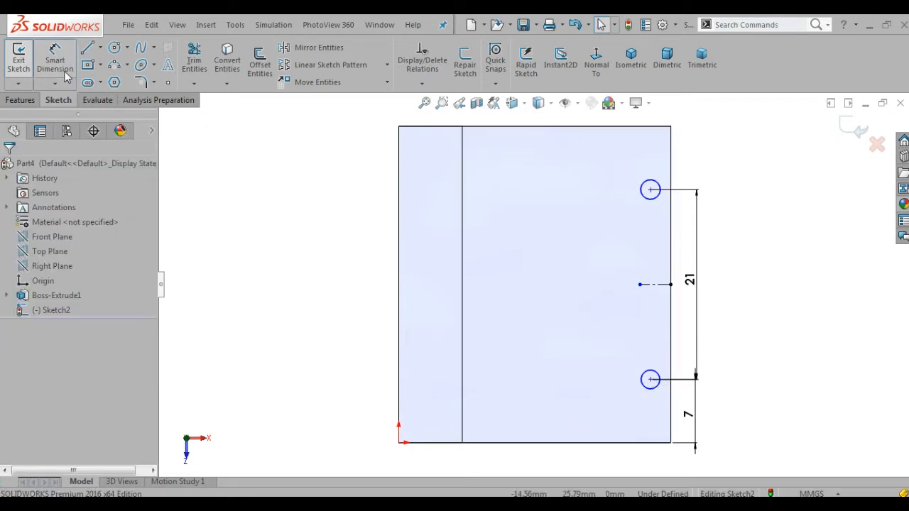
click(651, 190)
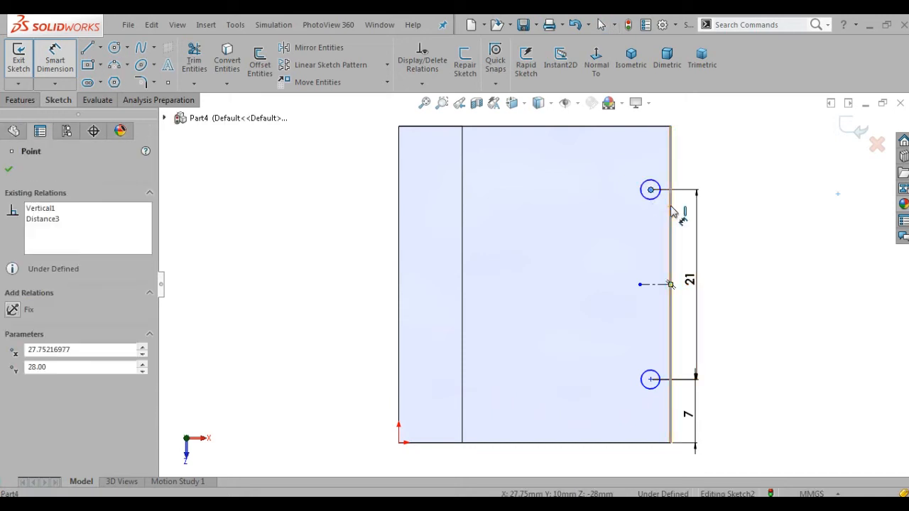
click(671, 210)
click(689, 125)
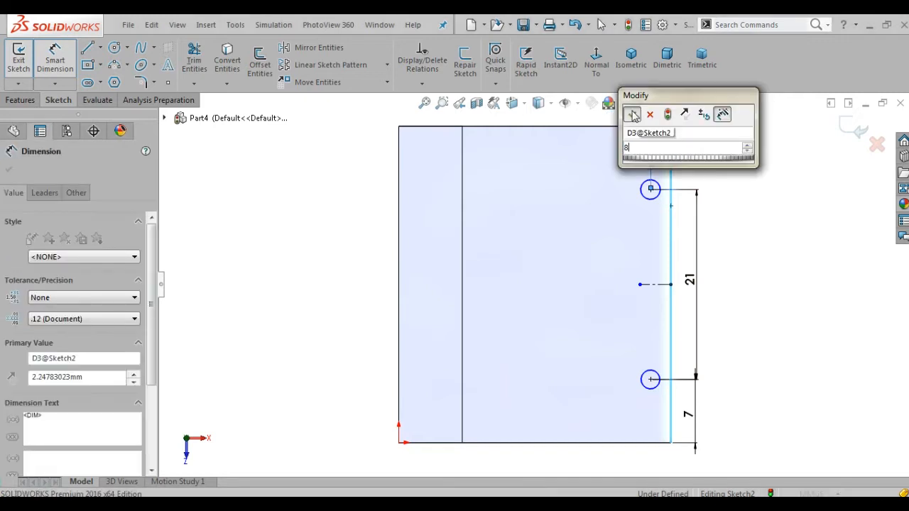
text(8)
key(Return)
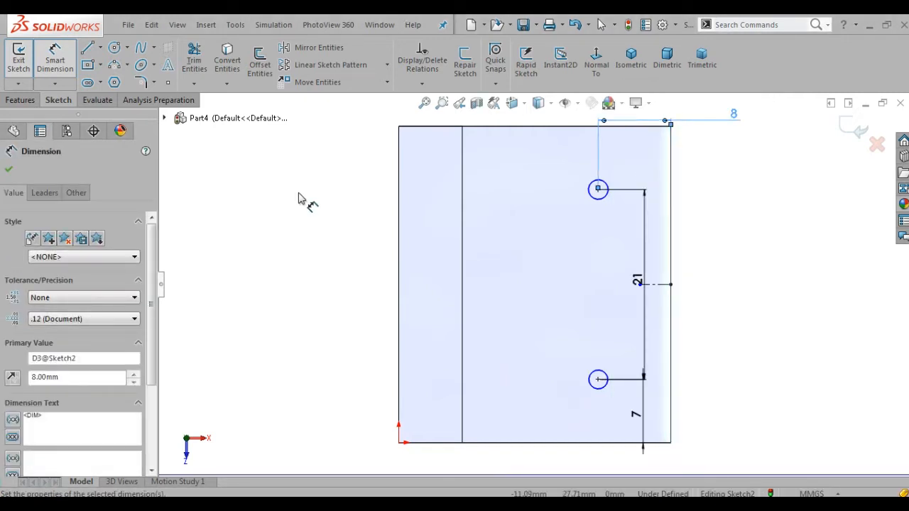
key(Escape)
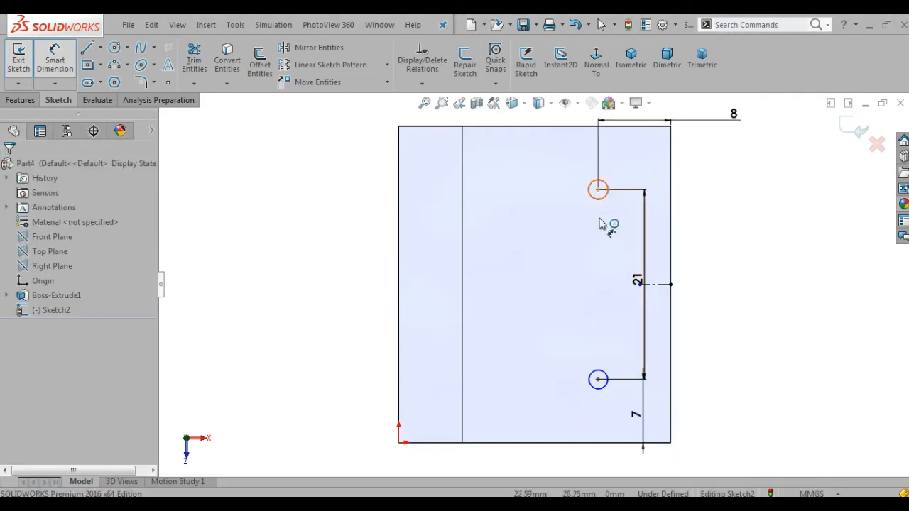
- Dimension the upper circle's diameter to 10 mm
click(601, 224)
click(599, 235)
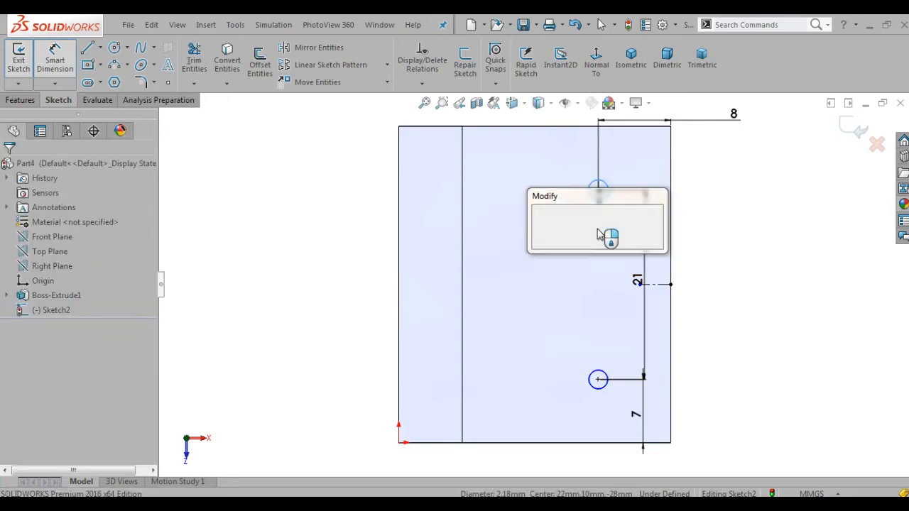
text(1.8)
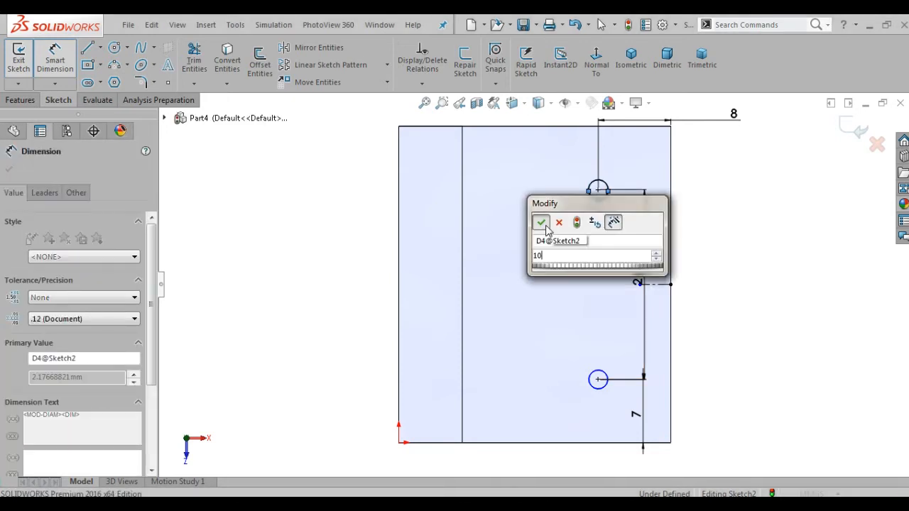
click(543, 226)
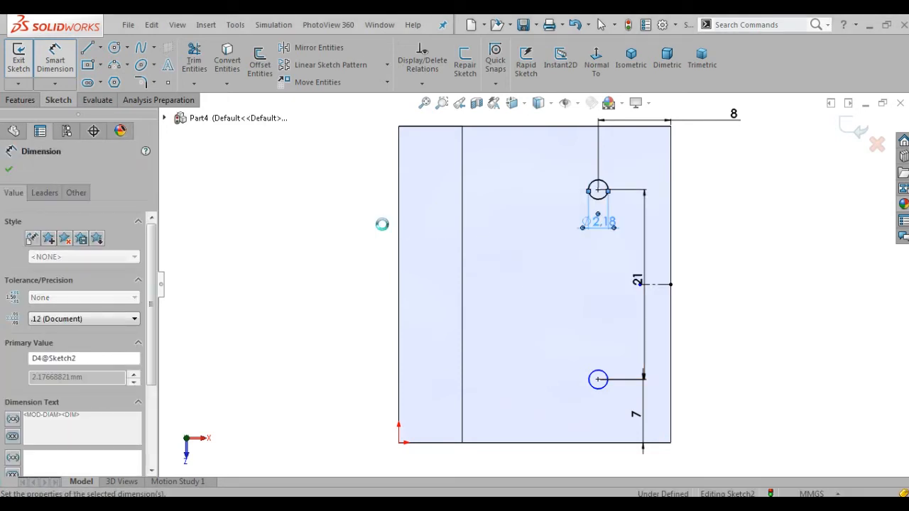
key(Escape)
- Dimension the lower circle's diameter to 10 mm
click(606, 377)
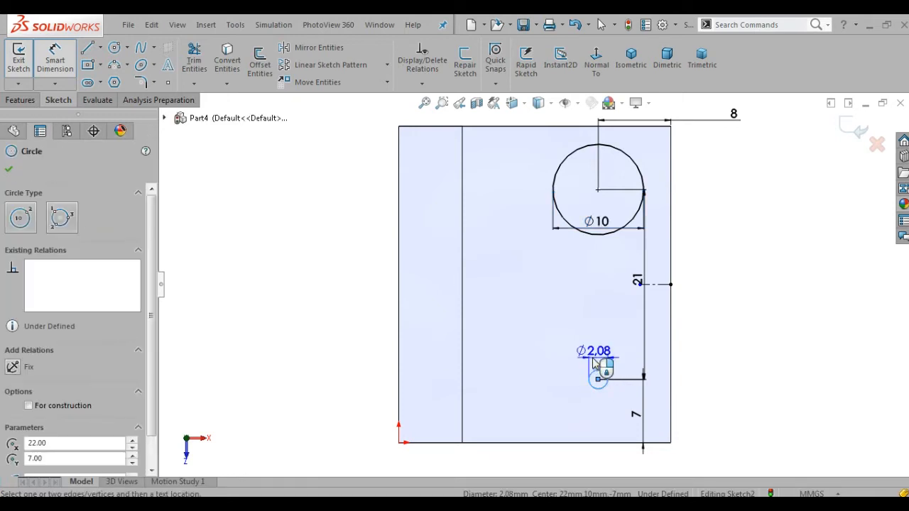
click(587, 364)
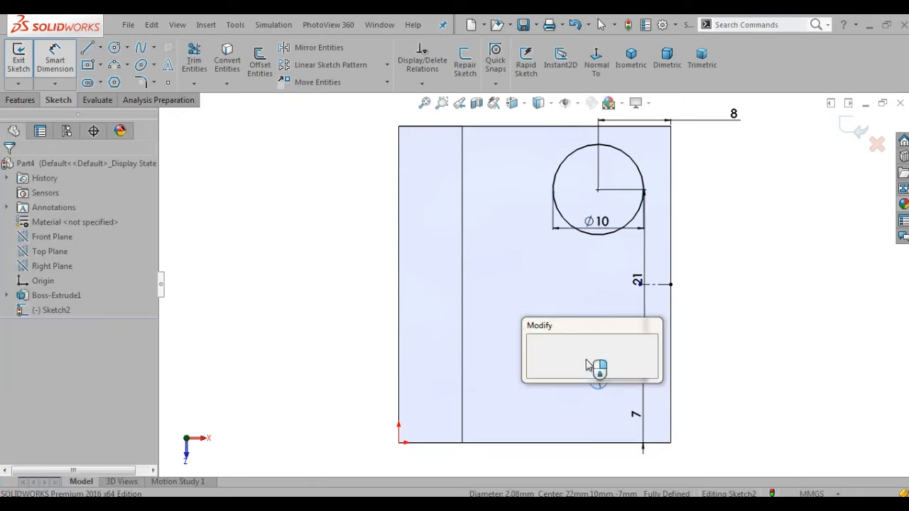
text(10)
click(535, 353)
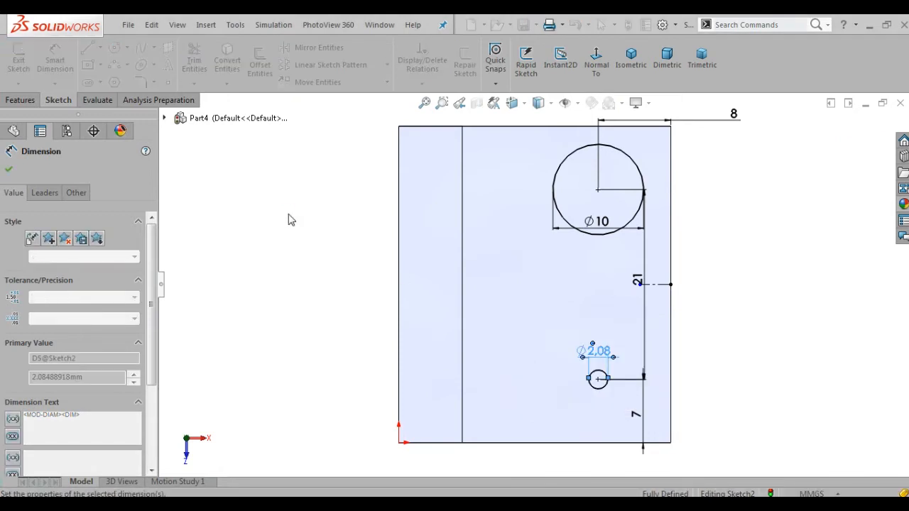
click(268, 166)
- Cut both circles through the foot with an Extruded Cut set to Through All
click(21, 100)
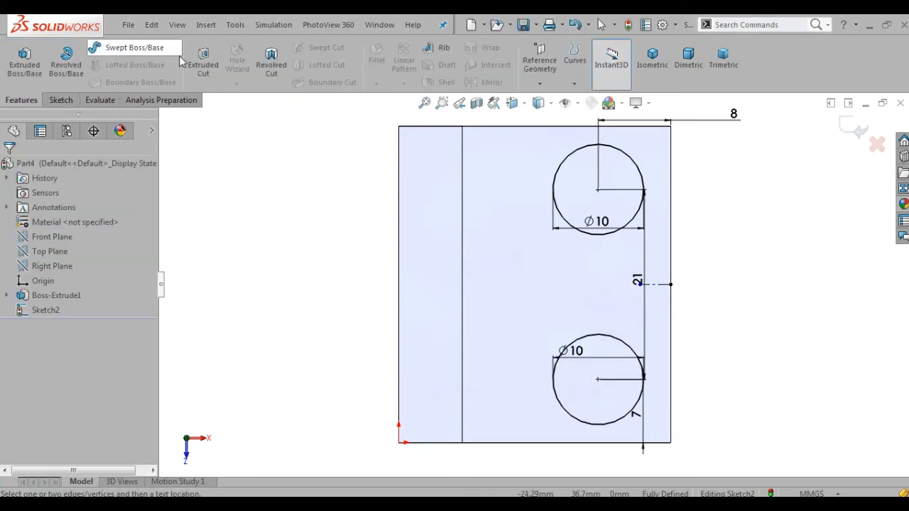
click(202, 63)
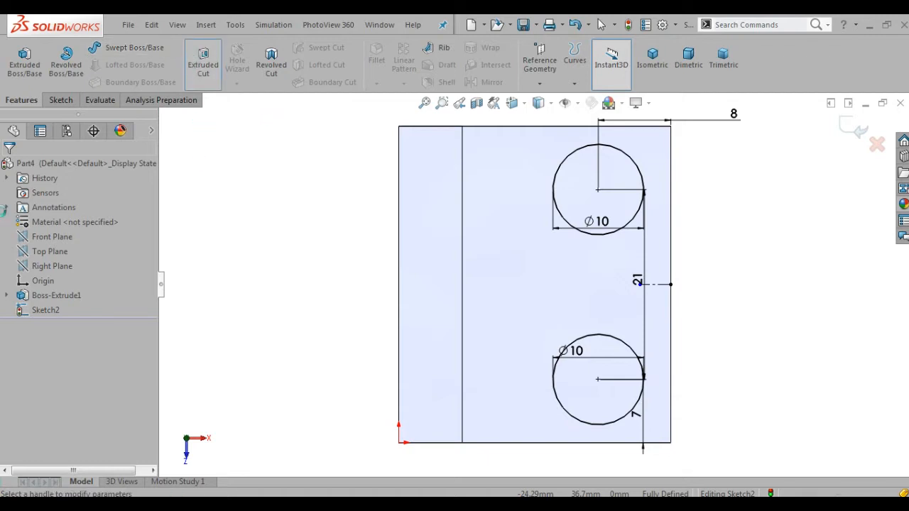
click(55, 254)
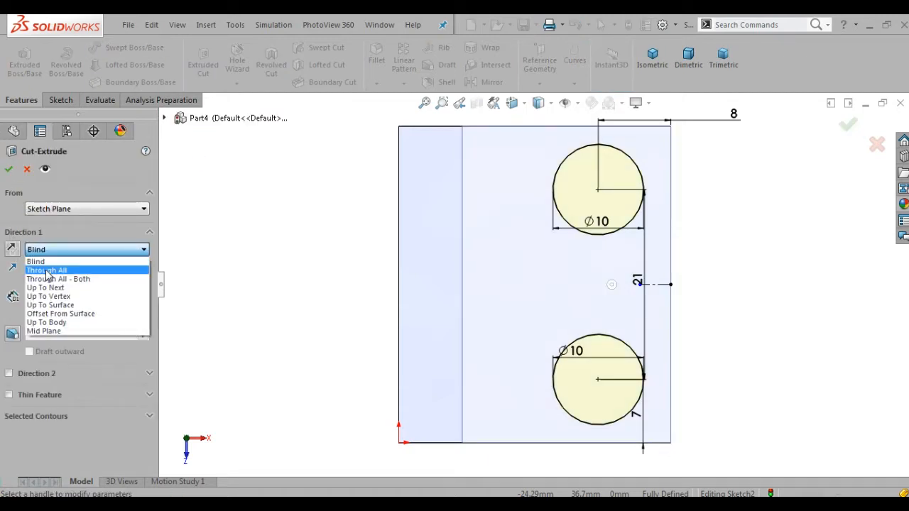
click(47, 270)
click(9, 171)
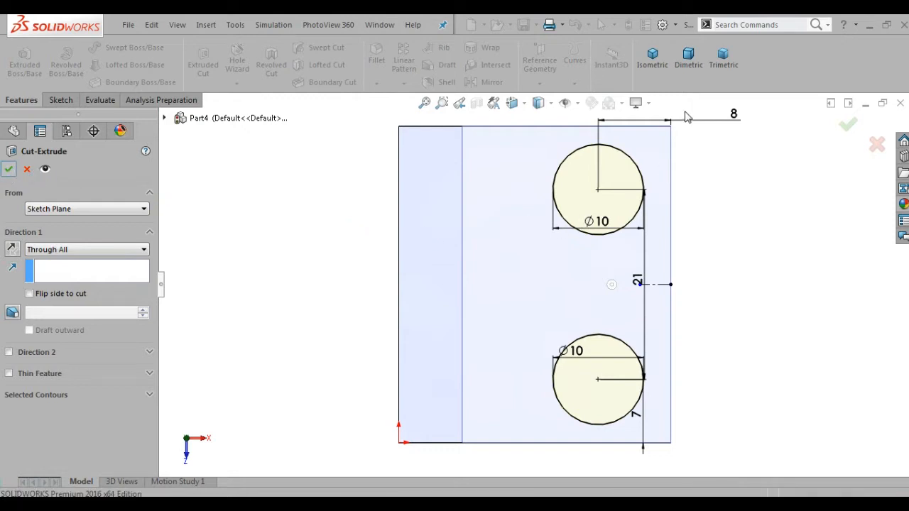
- Show the bracket in isometric view and check the ring and rib dimensions in the reference drawing "latihan gambar 69"
click(653, 57)
click(319, 438)
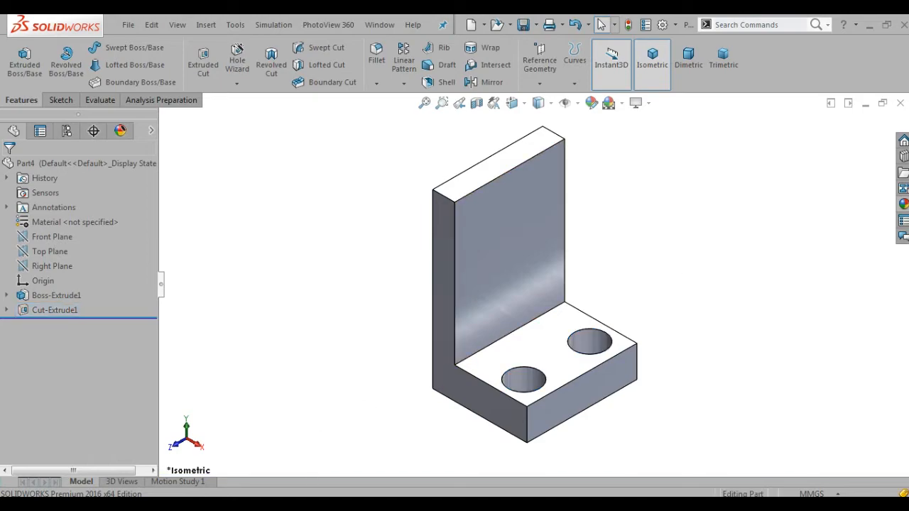
key(alt+Tab)
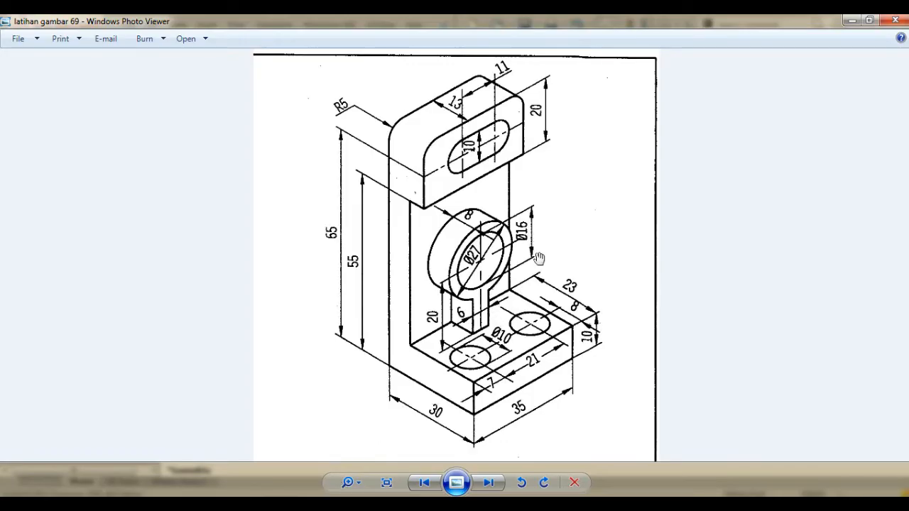
click(851, 20)
- Sketch two concentric circles, about 4.7 mm and 10 mm in diameter, on the upright's inner face, centered across its width
click(505, 282)
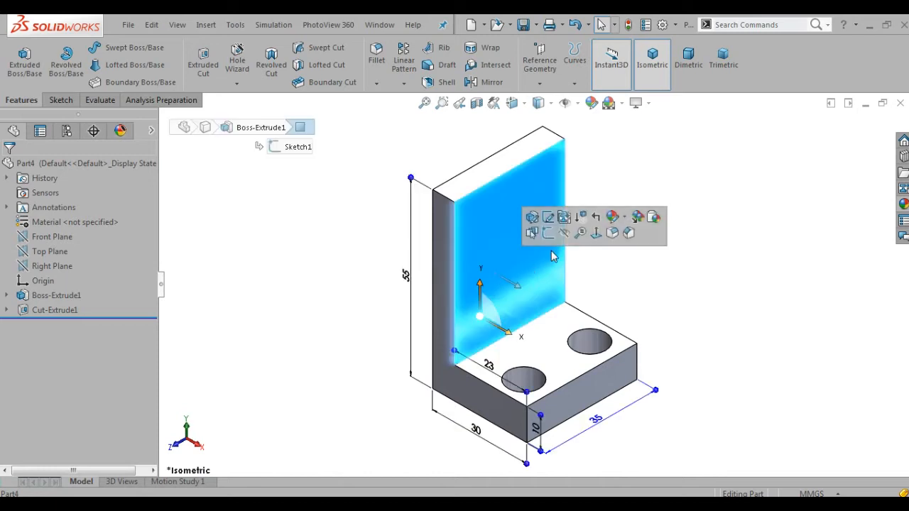
click(549, 233)
click(597, 66)
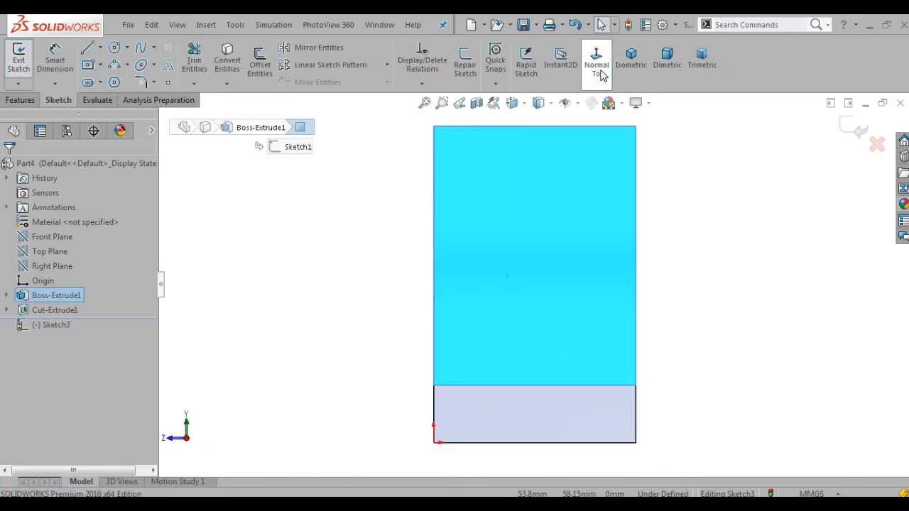
click(535, 290)
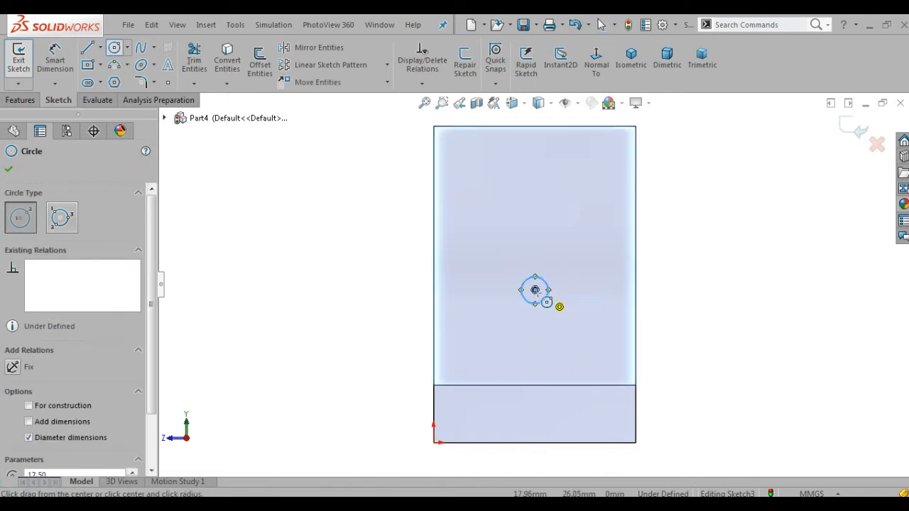
click(535, 290)
click(560, 303)
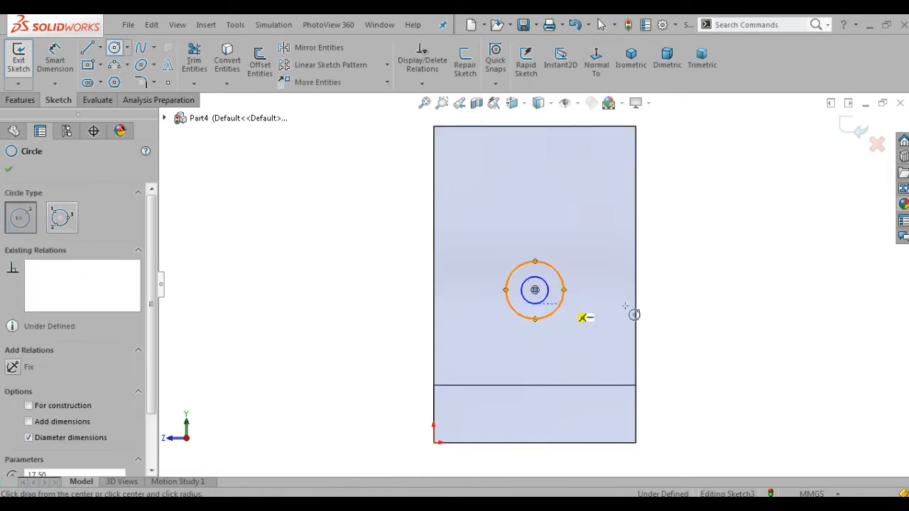
- Dimension the outer circle's diameter to 27 mm
right_click(561, 304)
click(701, 291)
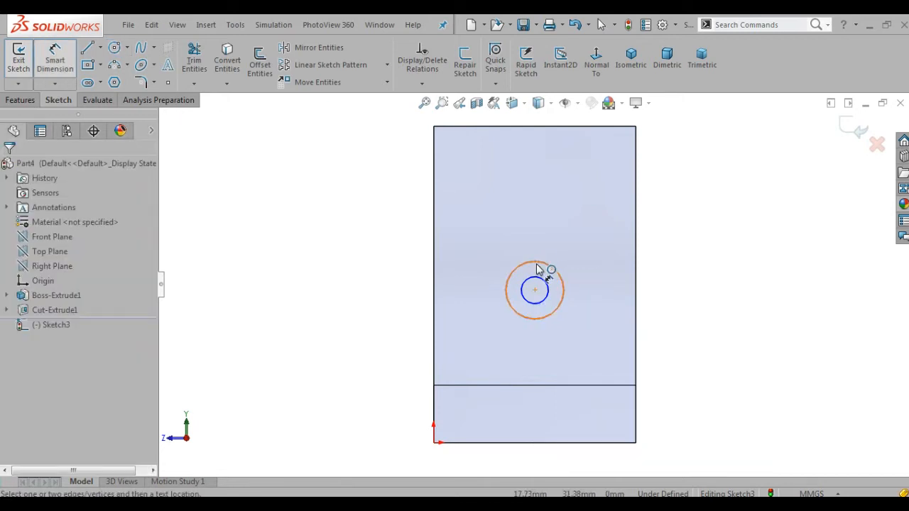
click(540, 260)
click(538, 256)
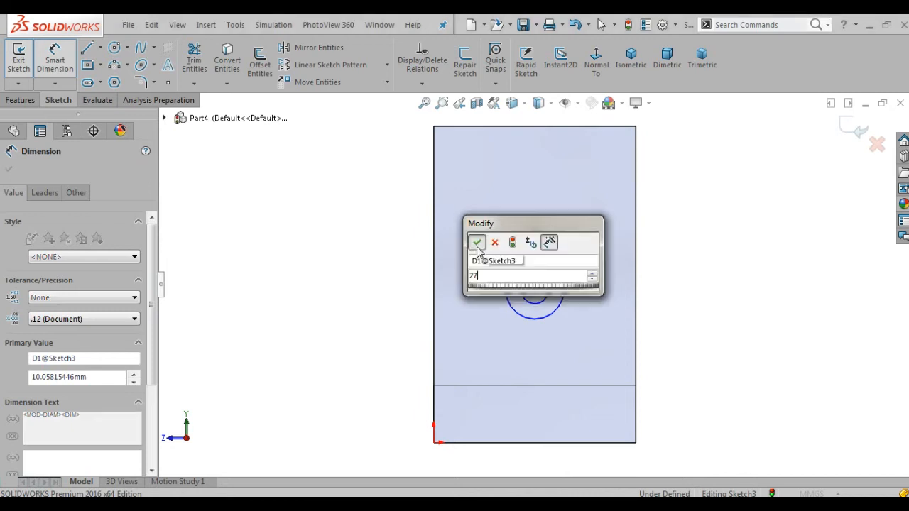
click(476, 240)
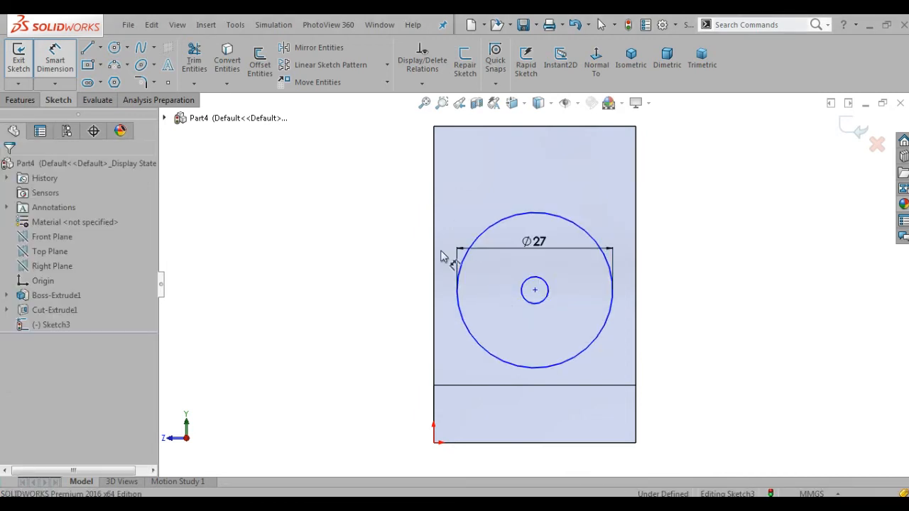
- Dimension the inner circle's diameter to 16 mm
click(534, 290)
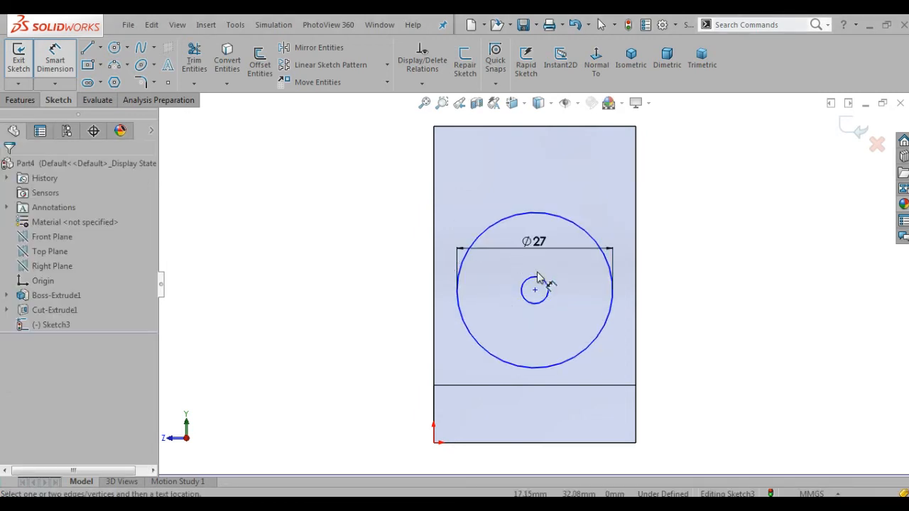
click(531, 310)
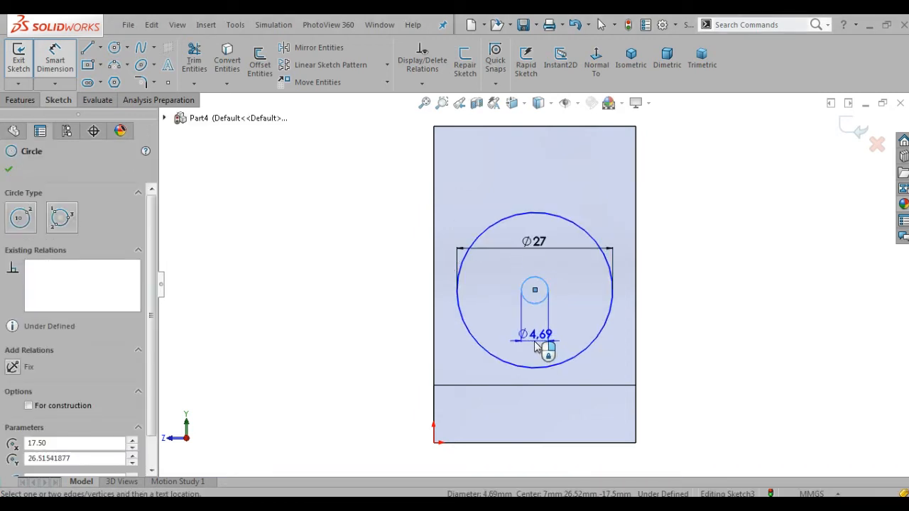
click(544, 343)
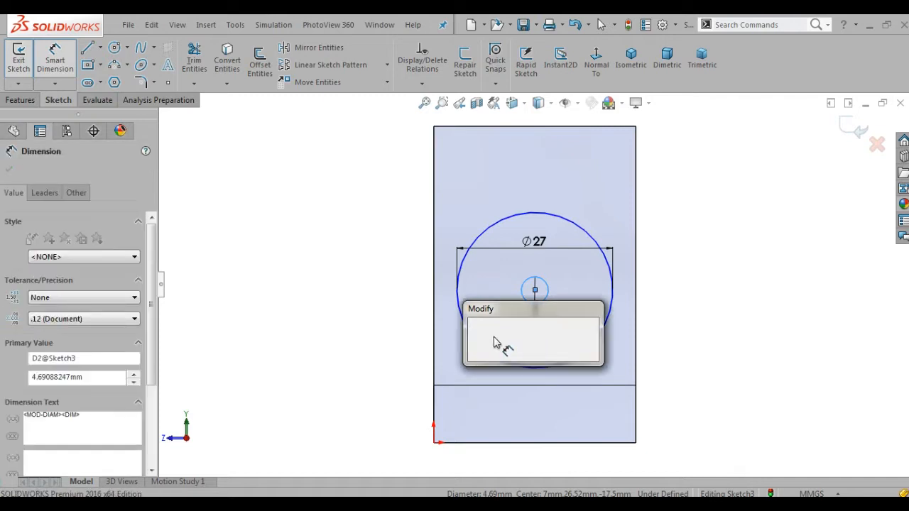
text(16)
click(477, 335)
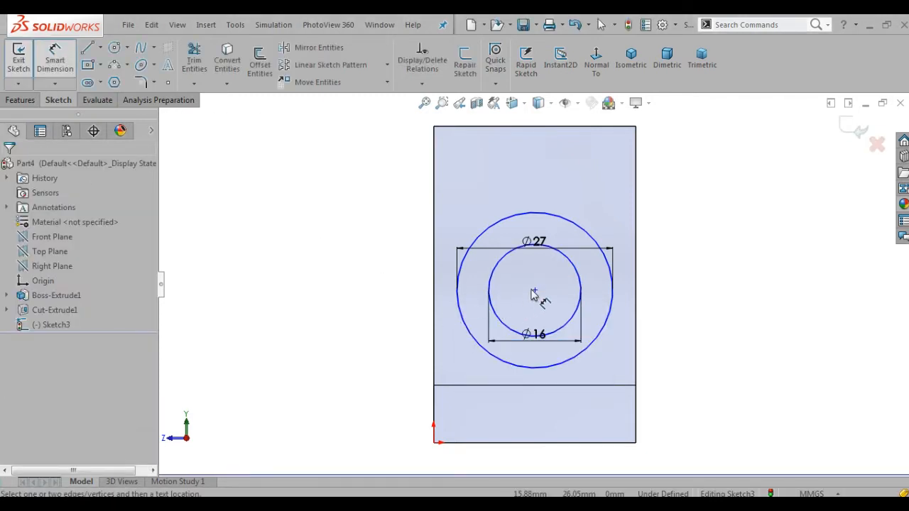
- Dimension the circles' center to the foot's upper edge at 20 mm
click(509, 385)
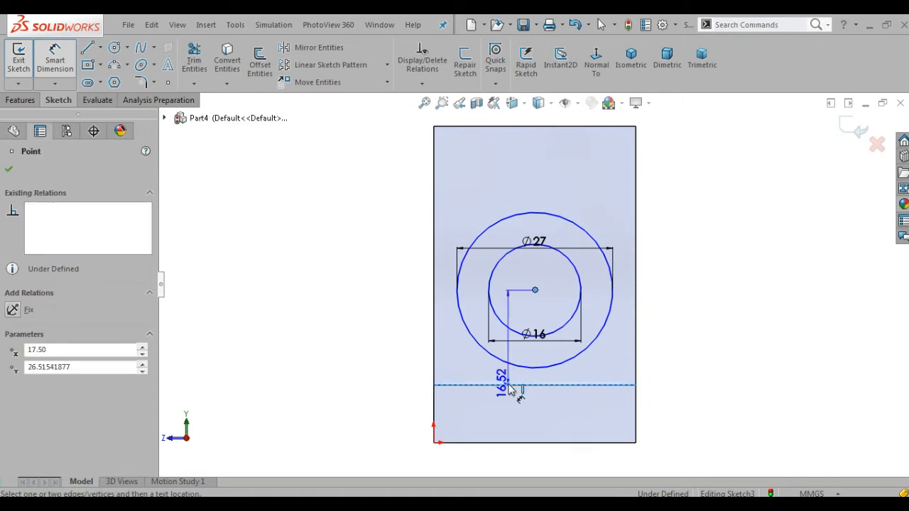
click(415, 348)
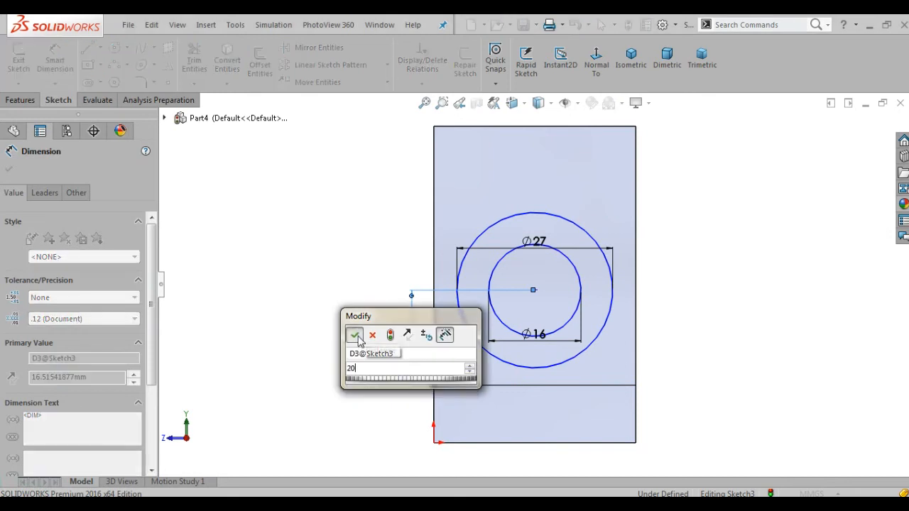
key(Return)
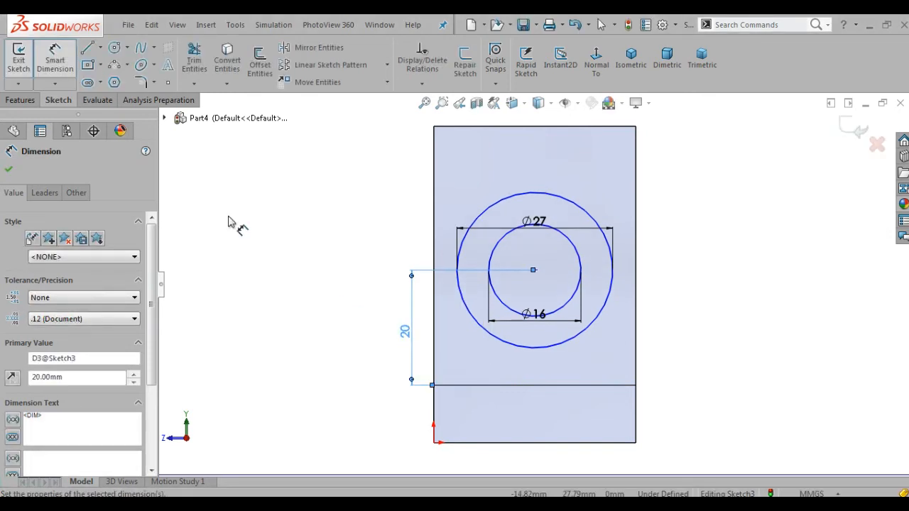
- Draw a vertical centerline from the outer circle's lowest point down to the foot's upper edge
click(101, 48)
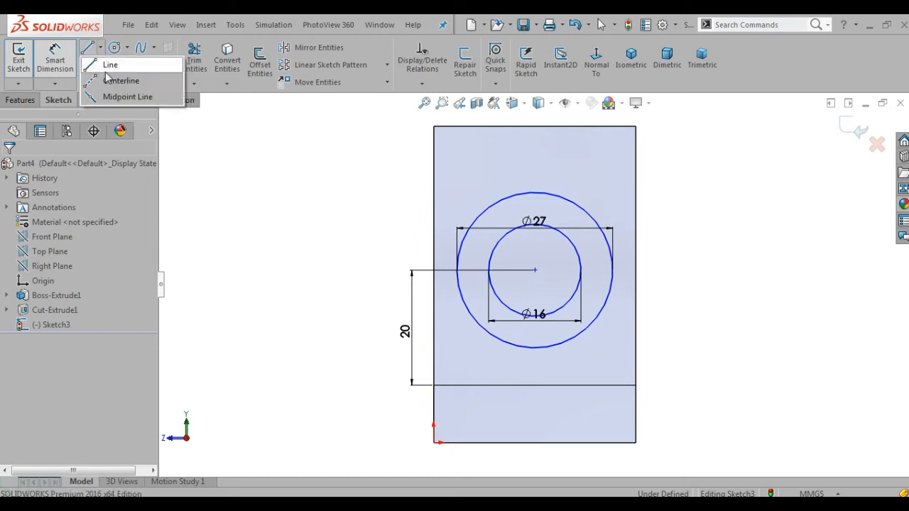
click(110, 79)
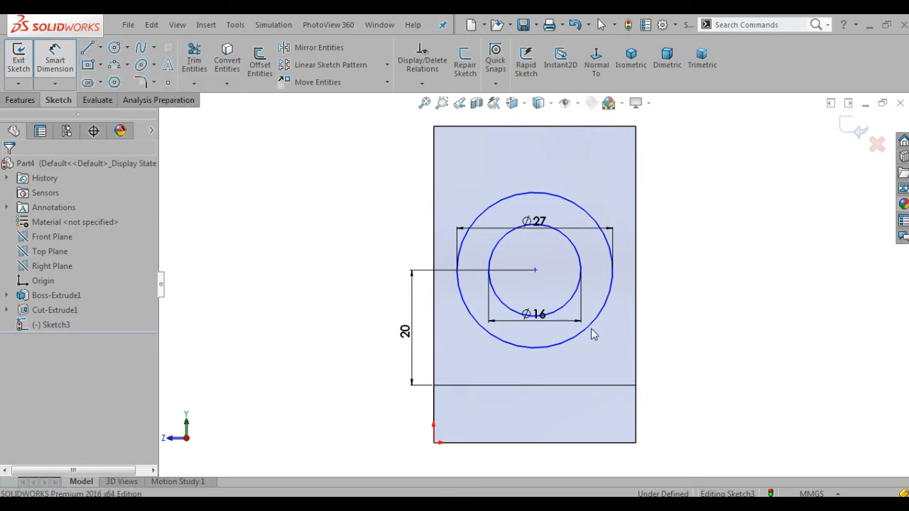
click(535, 348)
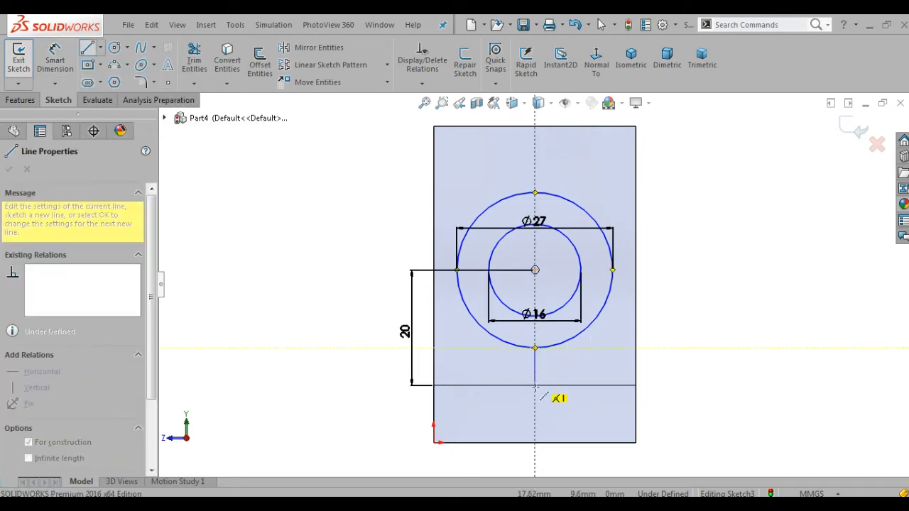
click(535, 385)
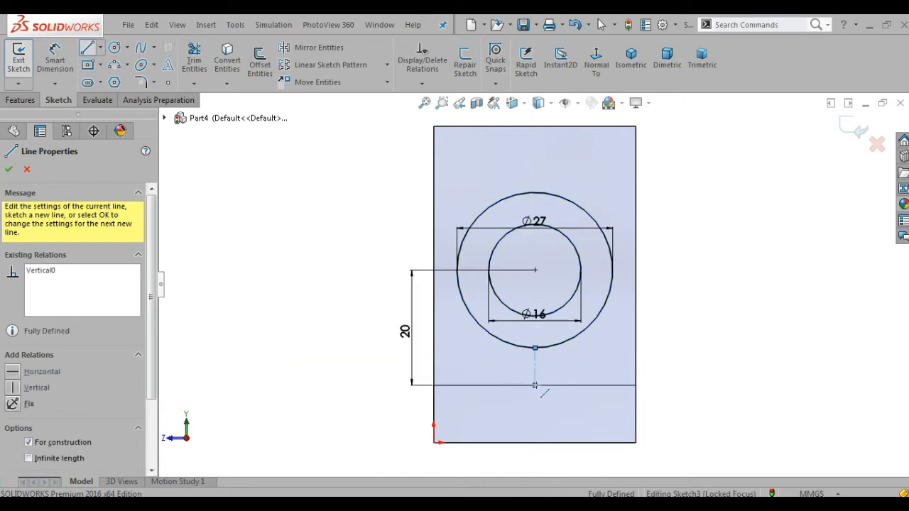
right_click(544, 393)
click(572, 337)
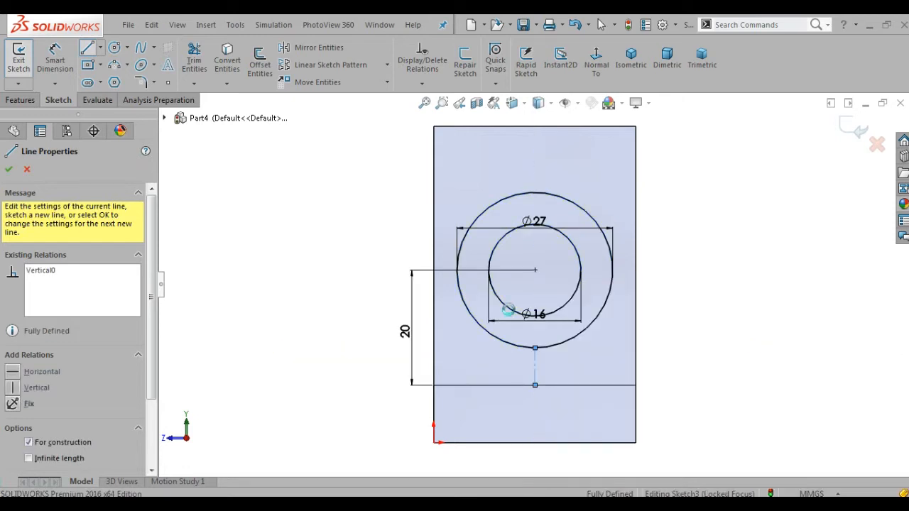
- Offset the vertical centerline 3 mm in both directions with Offset Entities to form the rib's sides
click(259, 62)
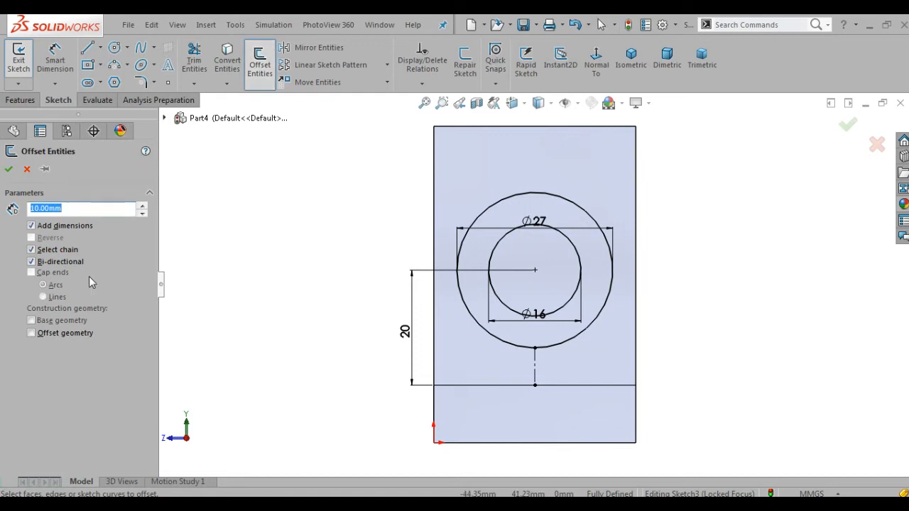
text(3)
click(538, 368)
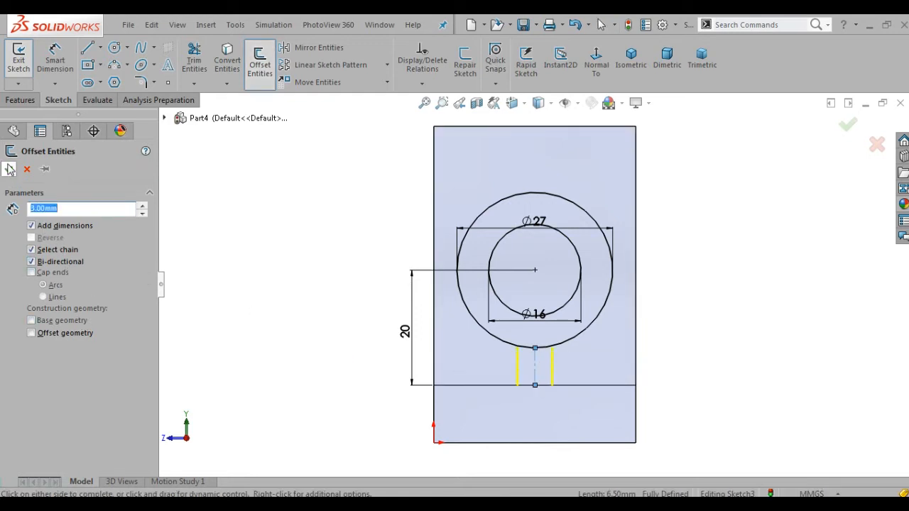
click(10, 169)
- Draw a horizontal line joining the lower endpoints of the two offset lines along the foot's upper edge
scroll(535, 366, down, 4)
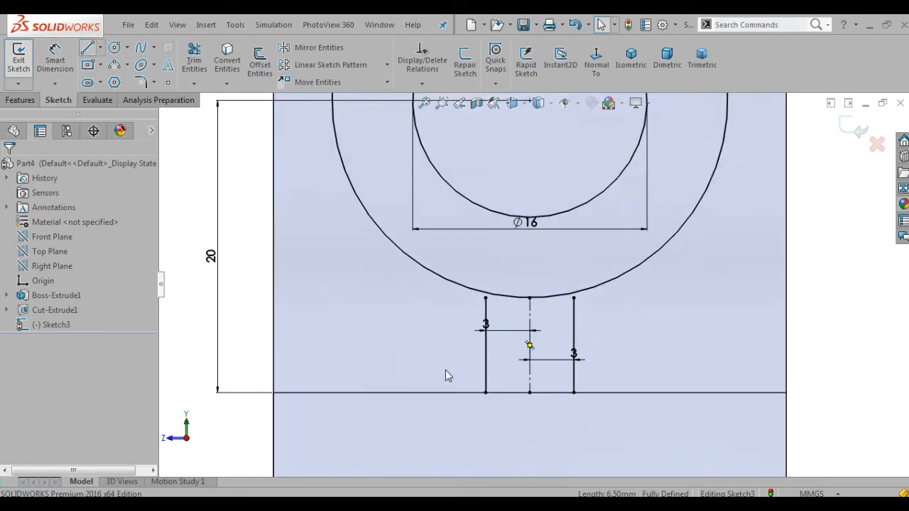
key(l)
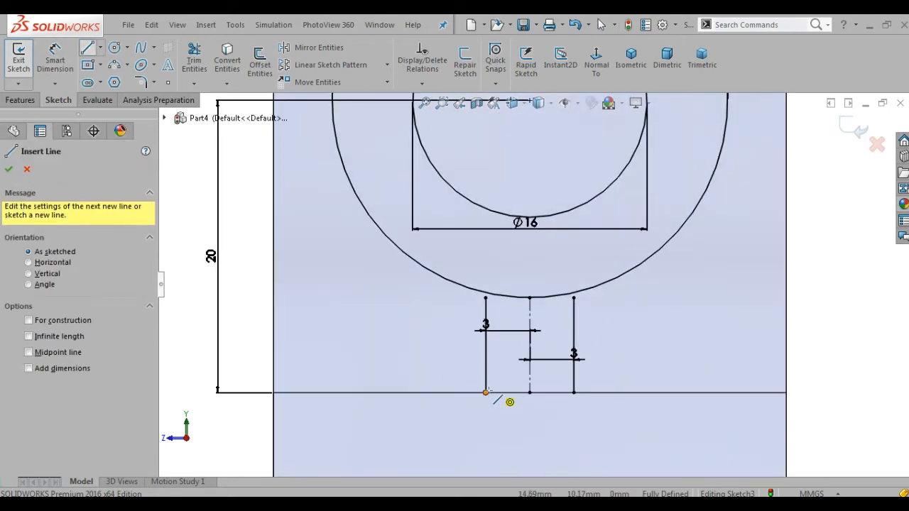
click(486, 392)
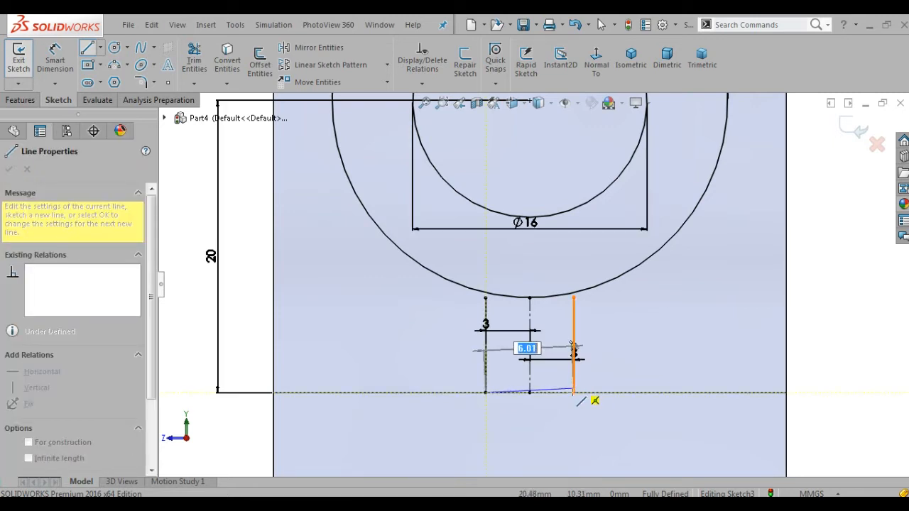
click(574, 392)
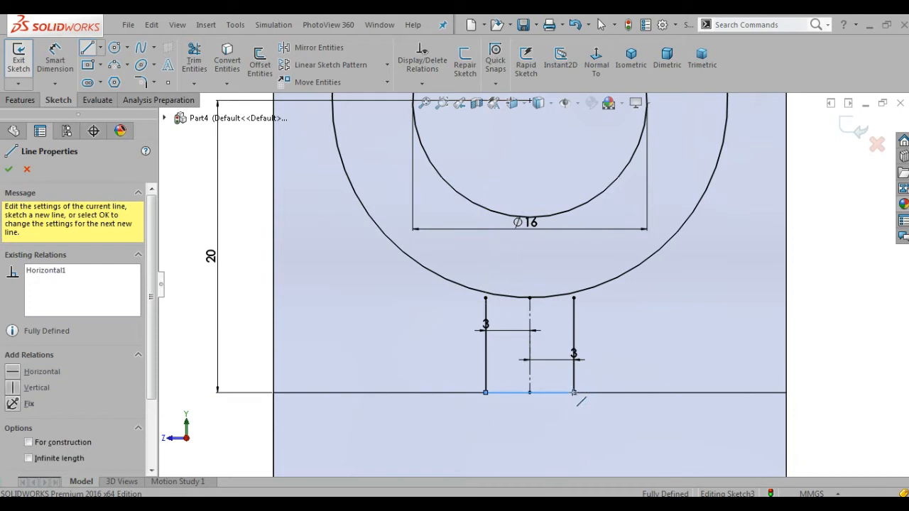
right_click(573, 359)
click(604, 369)
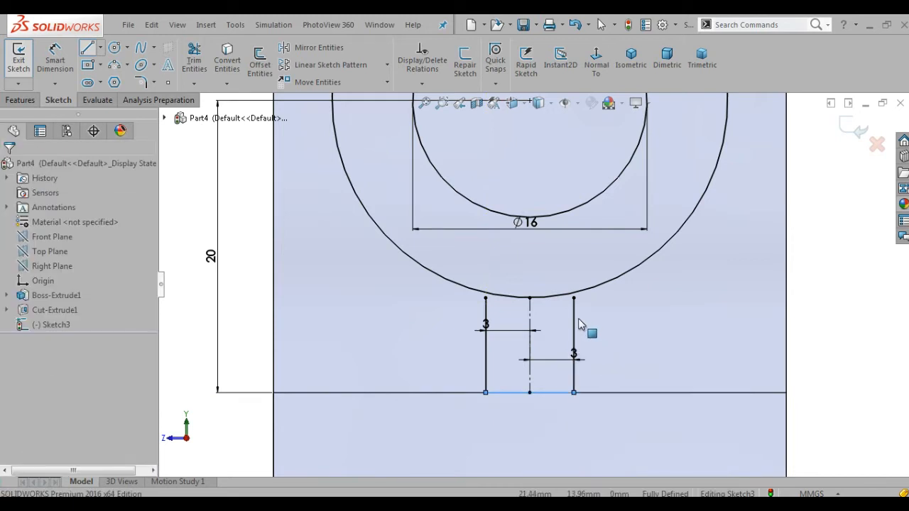
- Extend the upper endpoints of both rib side lines so that they lie on the 27 mm circle
key(z)
scroll(585, 205, up, 1)
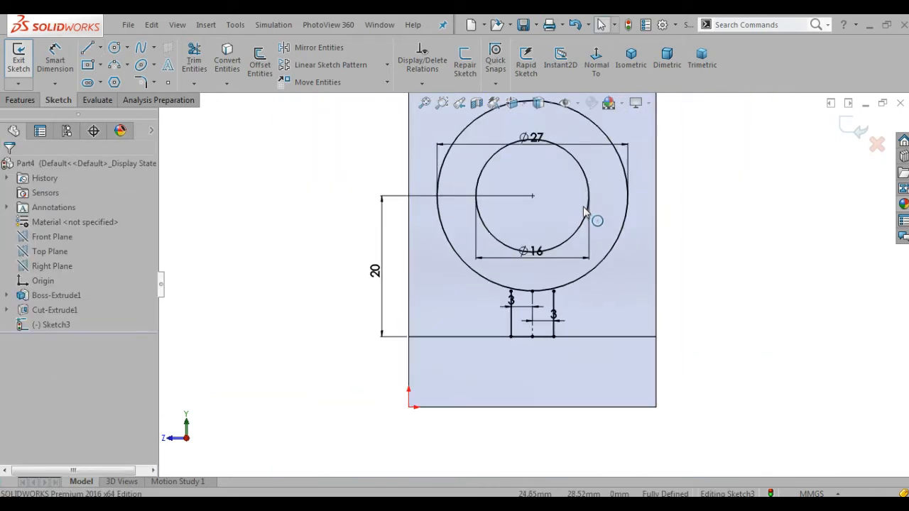
scroll(586, 209, down, 2)
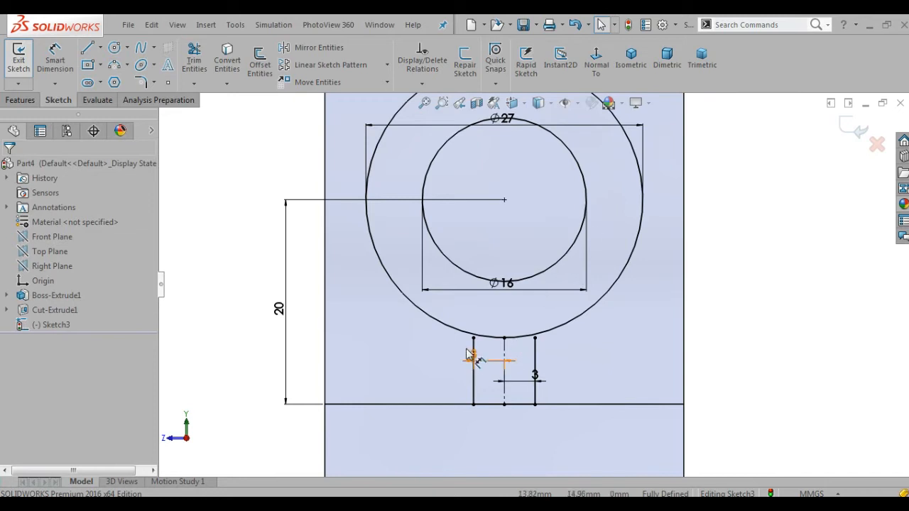
drag(474, 338, 474, 304)
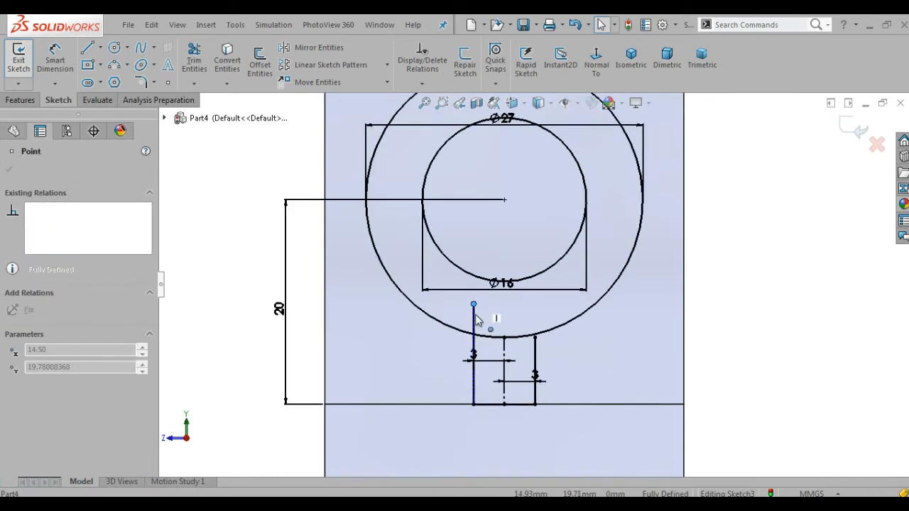
drag(474, 335, 506, 331)
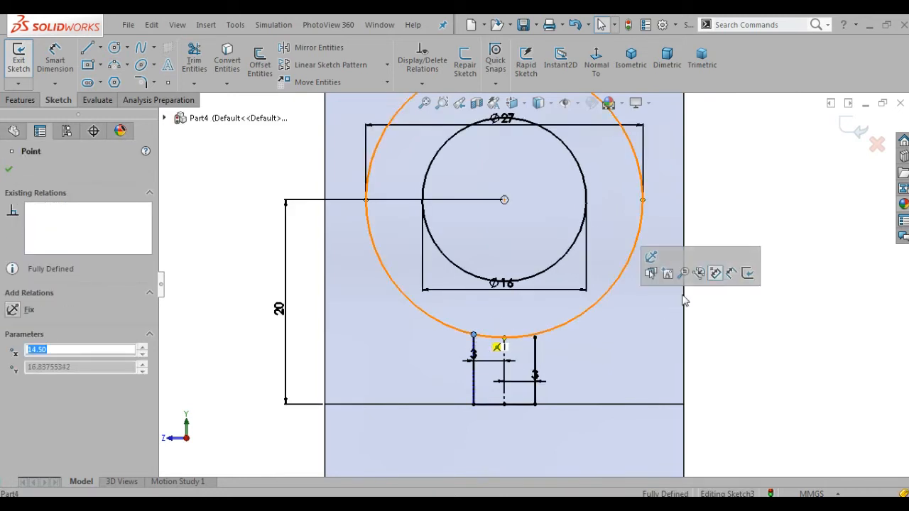
click(688, 304)
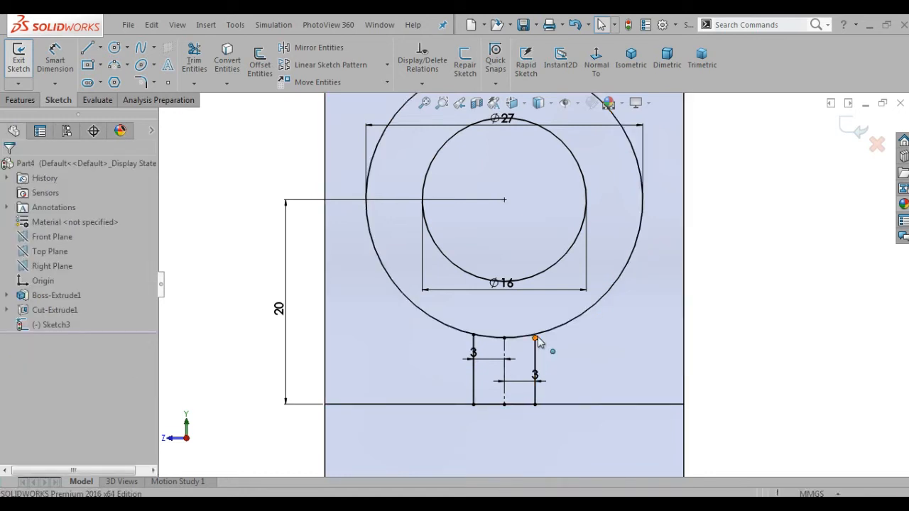
click(541, 312)
drag(540, 316, 535, 335)
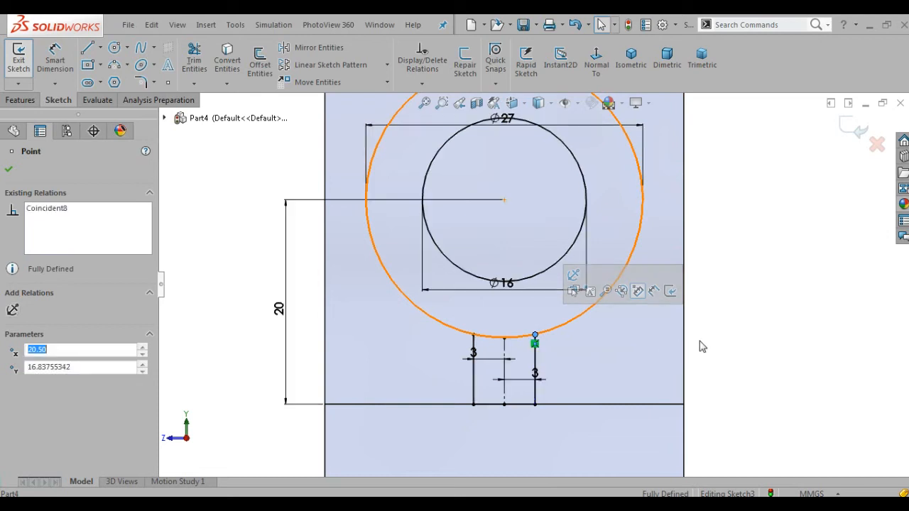
click(730, 347)
- Trim the 27 mm circle's arc between the rib sides and extrude the ring-and-rib profile 8 mm
click(194, 60)
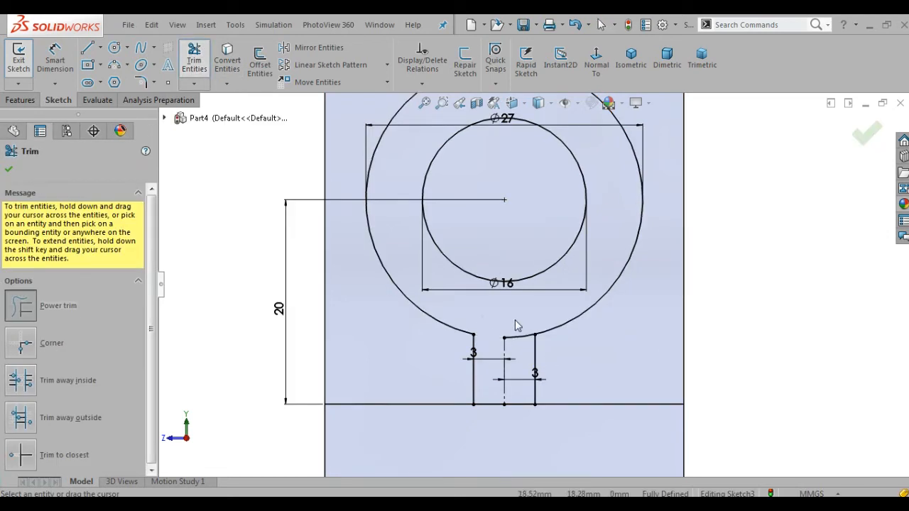
click(8, 171)
click(31, 103)
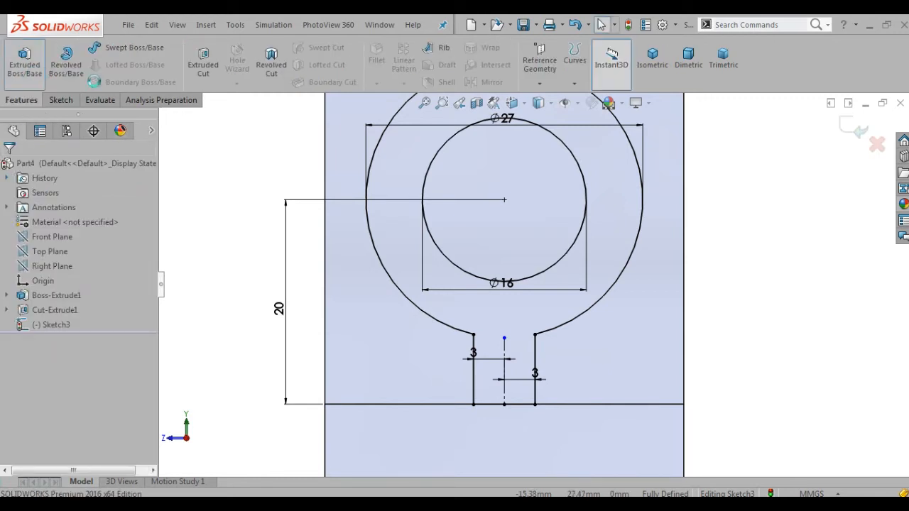
click(653, 70)
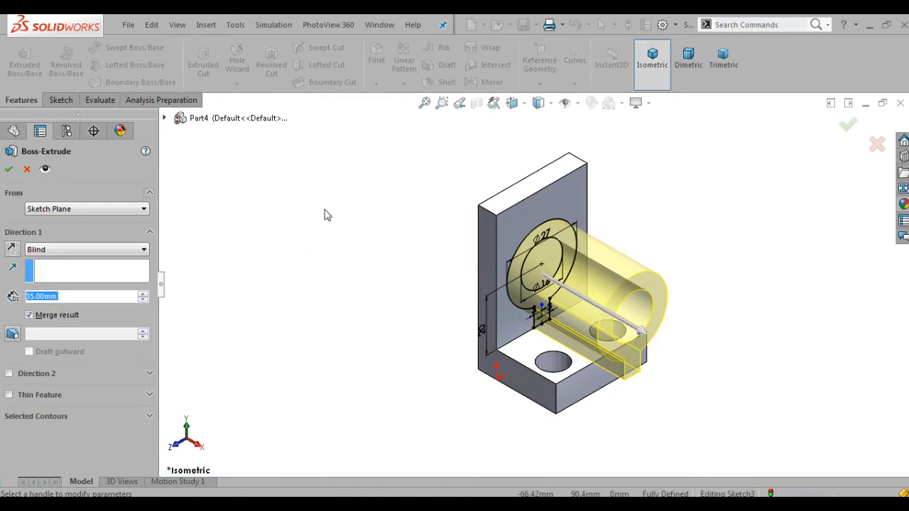
text(8)
key(Return)
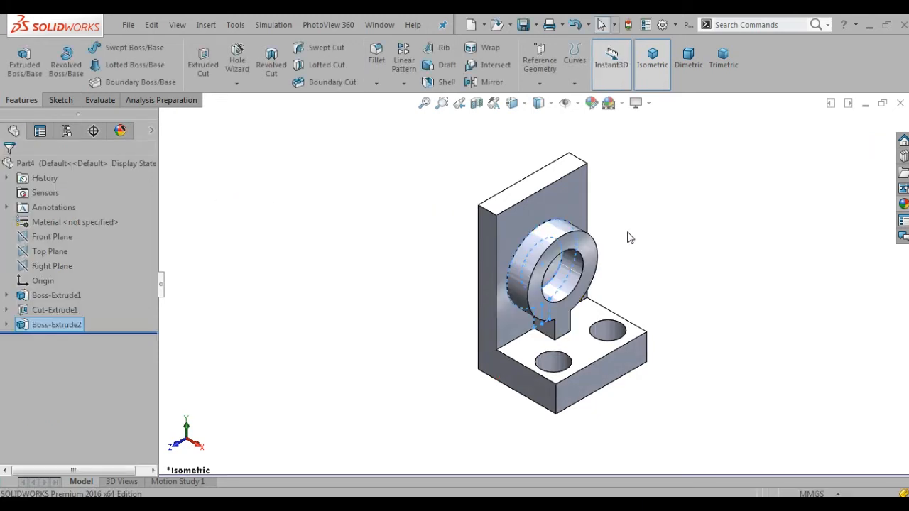
- Start a sketch on the upright's face inside the ring and convert its circular edge into a sketch circle
scroll(589, 292, down, 3)
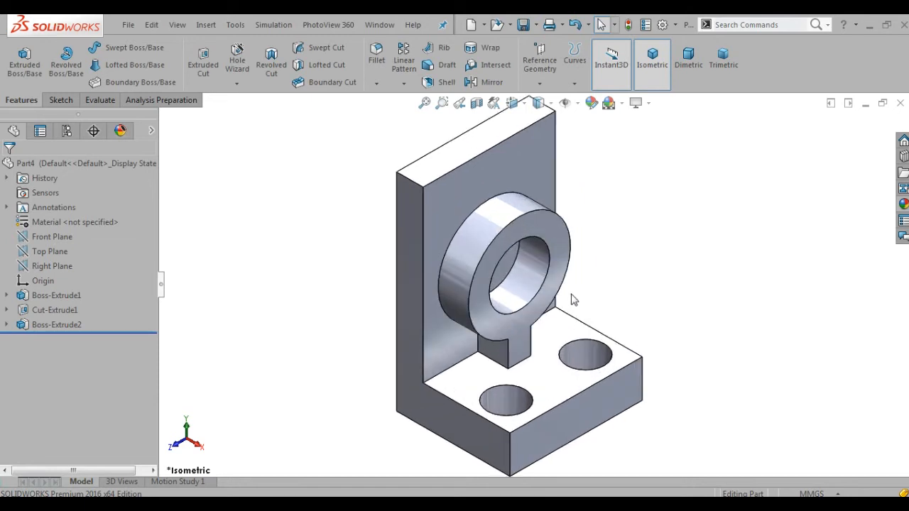
middle_drag(522, 260, 513, 259)
click(513, 259)
click(557, 222)
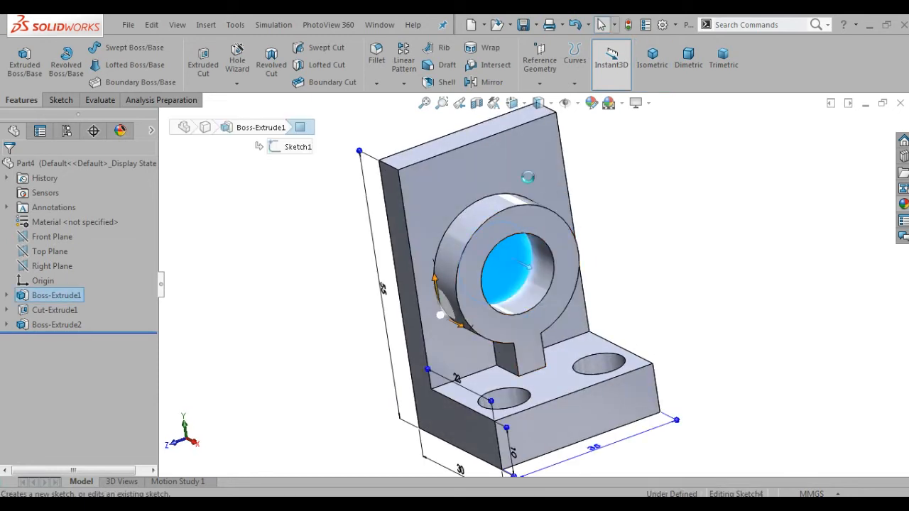
click(228, 74)
click(29, 104)
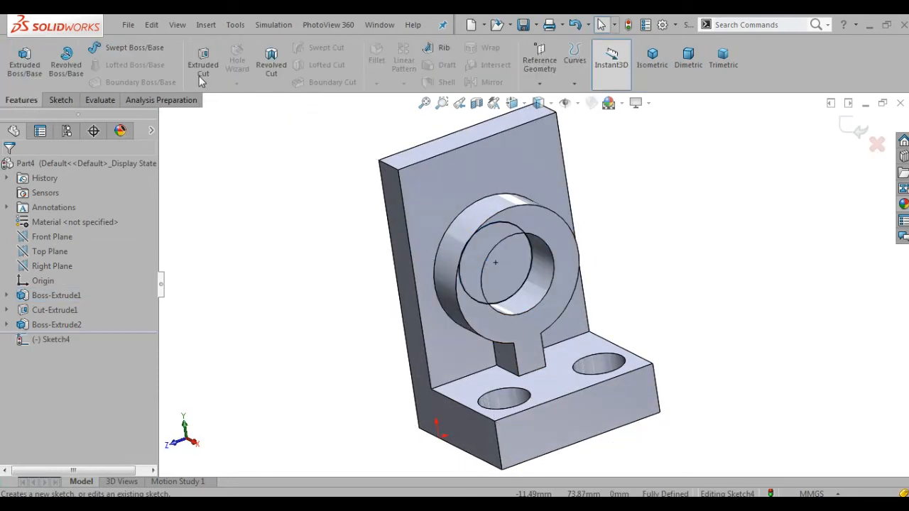
- Cut the converted circle through the upright with Extruded Cut set to Through All, and return to the isometric view
click(202, 77)
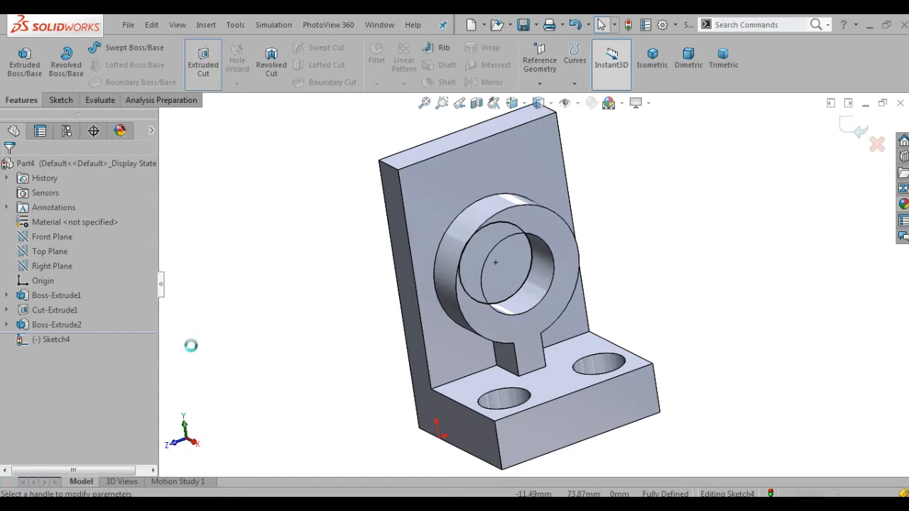
click(40, 249)
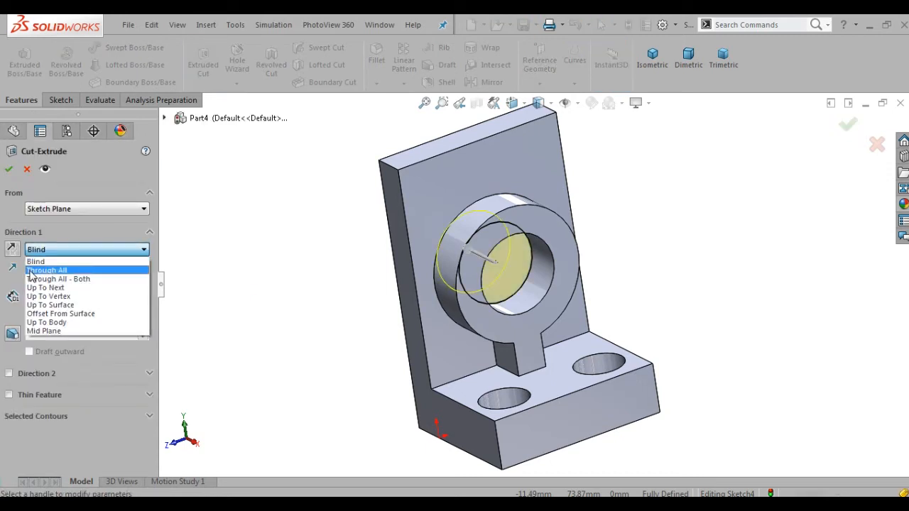
click(31, 271)
click(7, 169)
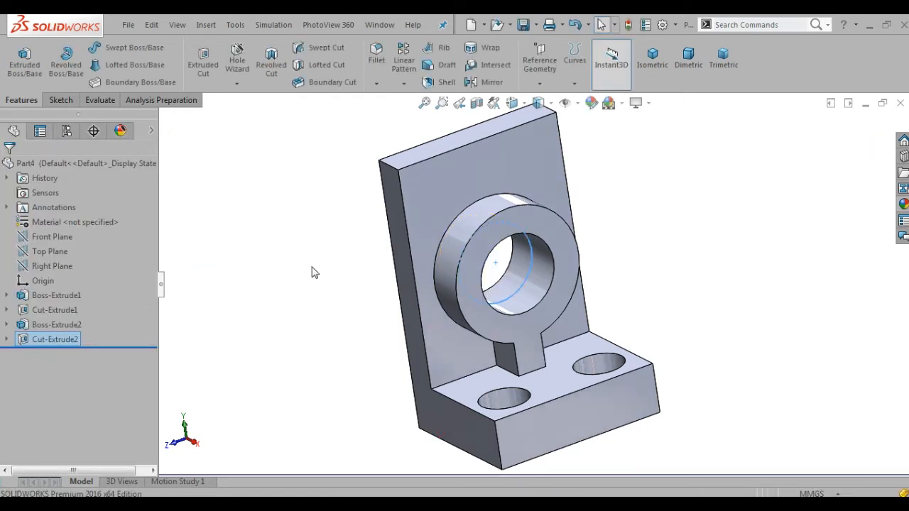
click(652, 58)
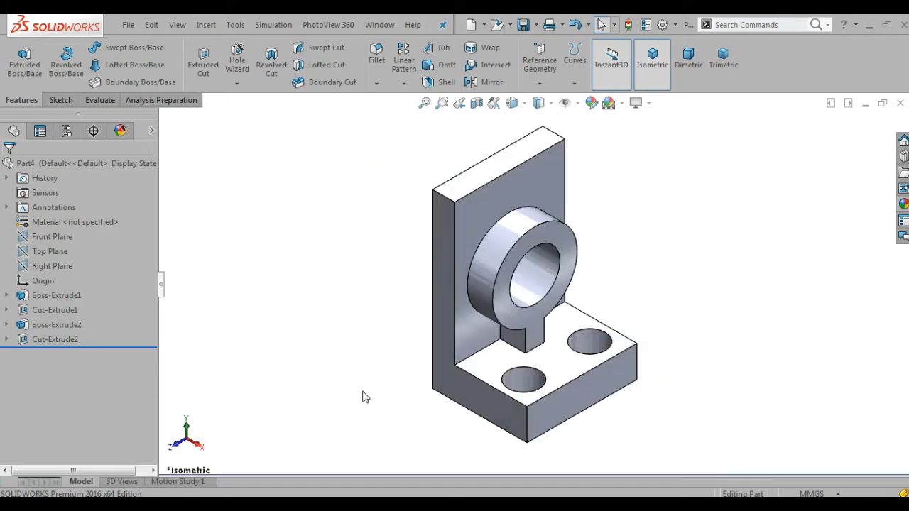
- Check the upper block in the reference drawing and open a sketch on the upright's front face, viewed straight on
key(alt+Tab)
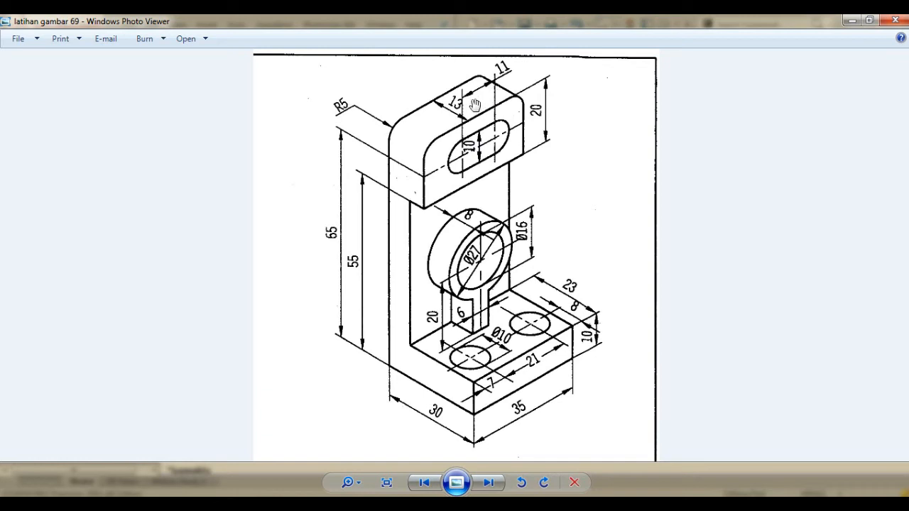
click(851, 21)
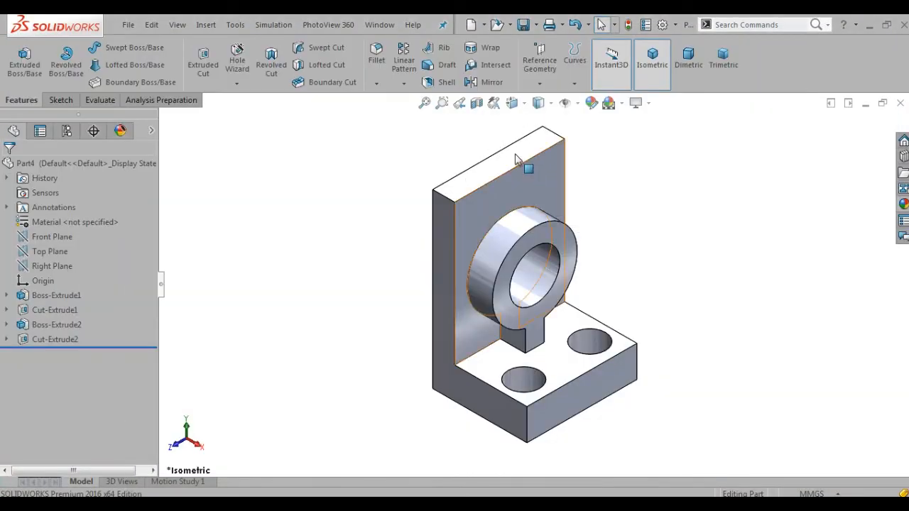
click(512, 179)
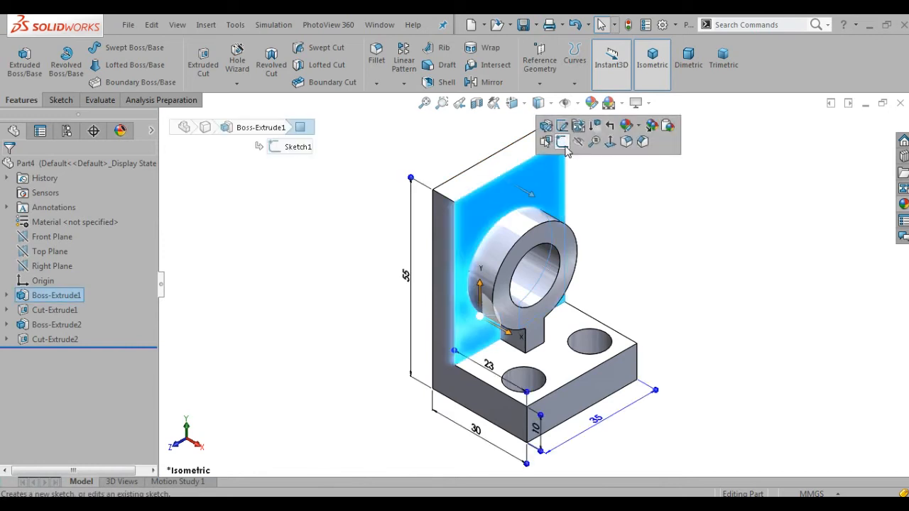
click(564, 146)
click(597, 62)
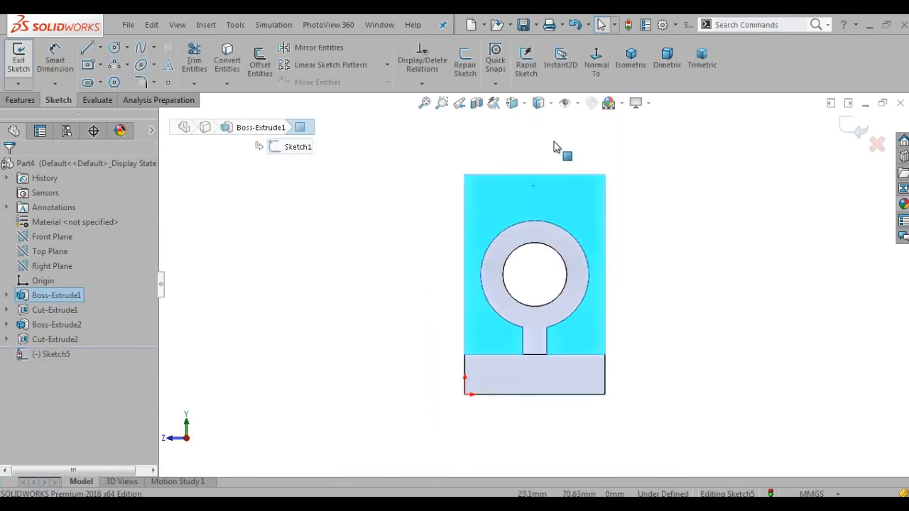
scroll(559, 150, down, 3)
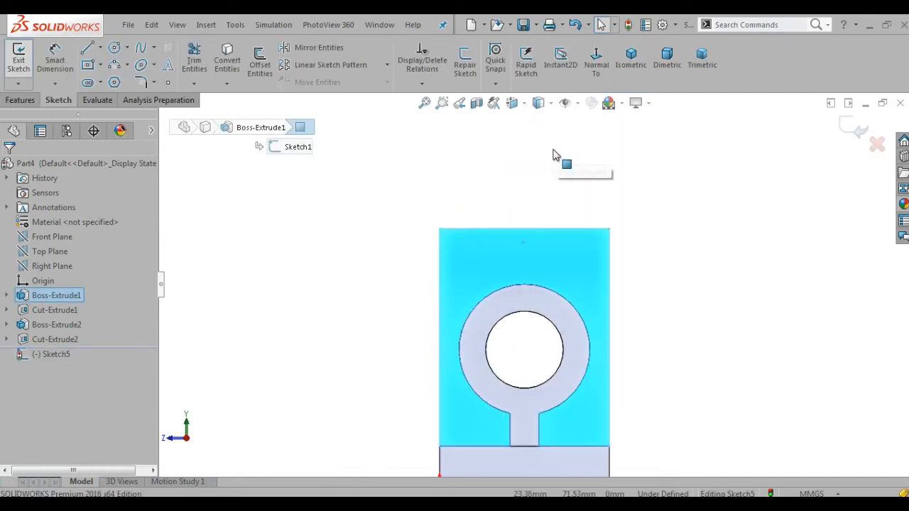
- Draw a corner rectangle on the upright's upper edge across its full 35 mm width and set its height to 20 mm
click(100, 64)
click(105, 84)
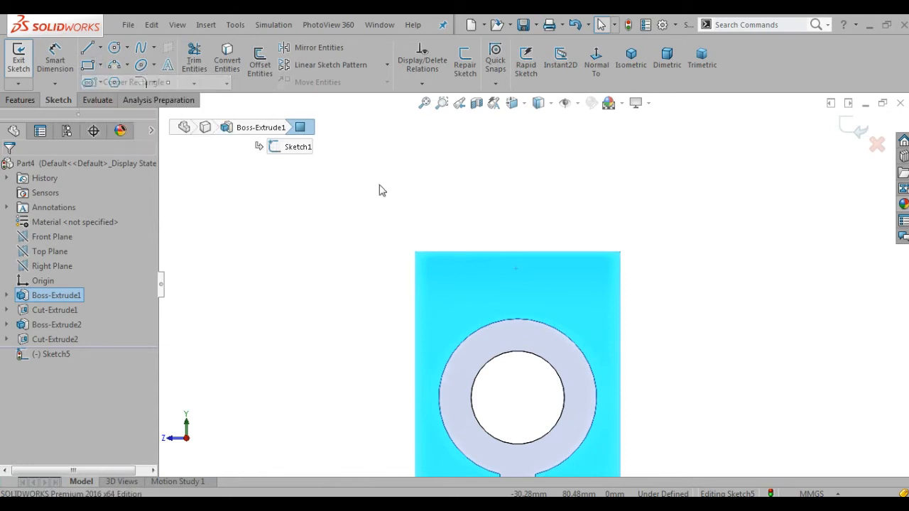
click(416, 252)
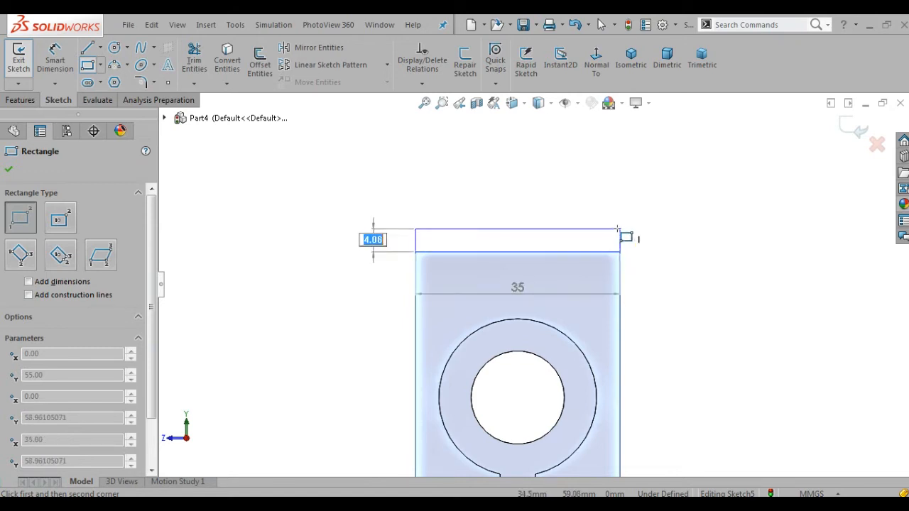
click(620, 228)
right_click(619, 228)
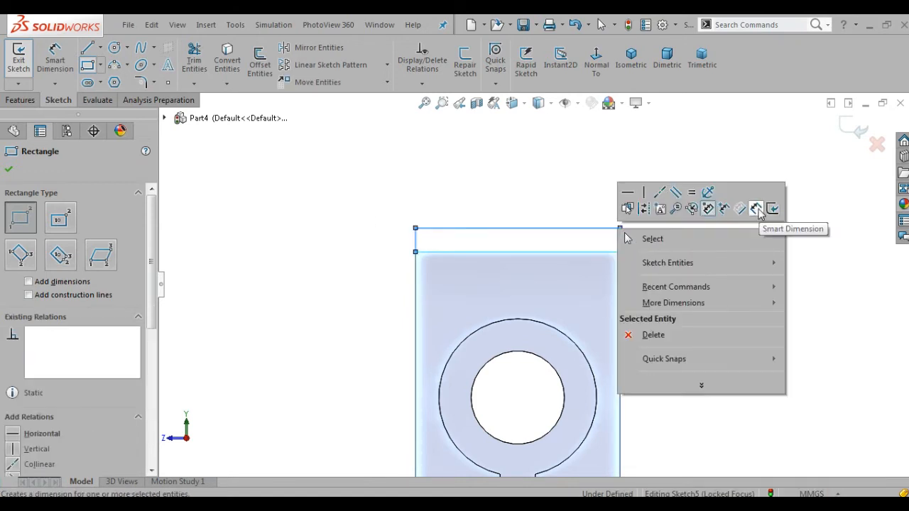
click(755, 208)
click(628, 240)
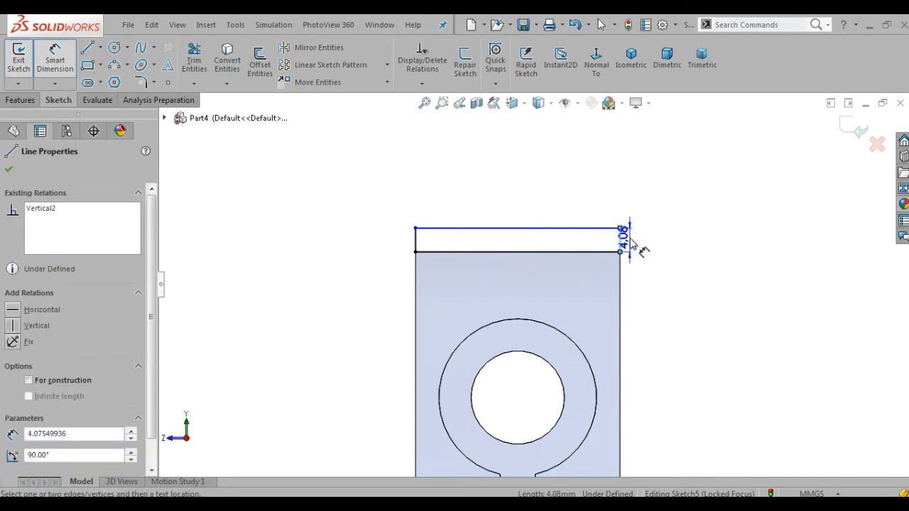
click(641, 245)
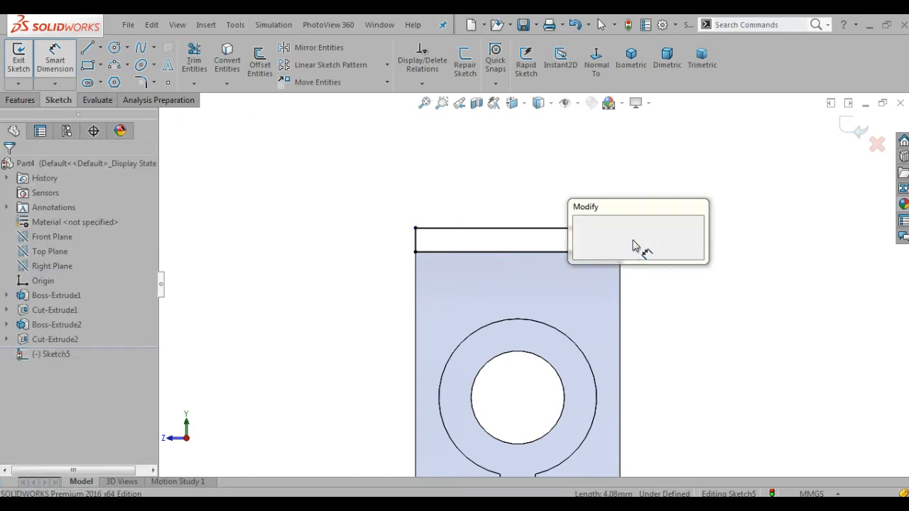
click(582, 236)
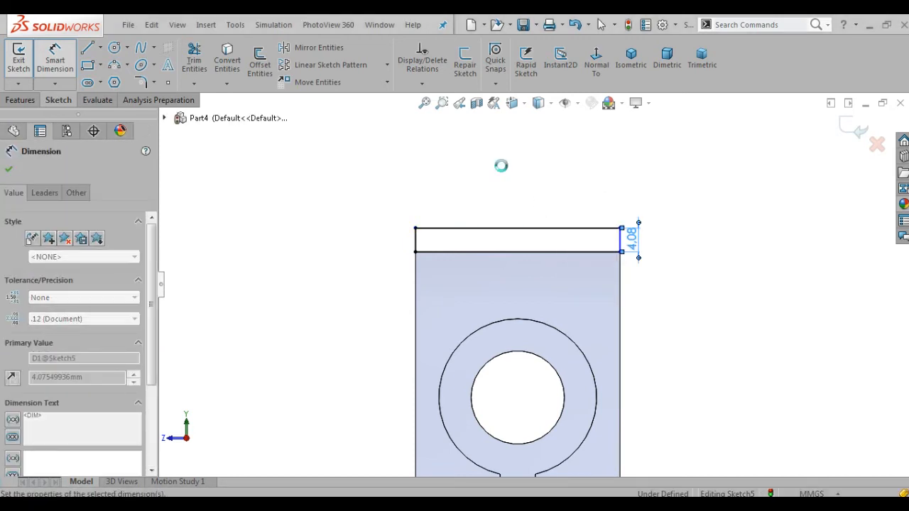
- Round the rectangle's two upper corners with 5 mm sketch fillets
click(142, 83)
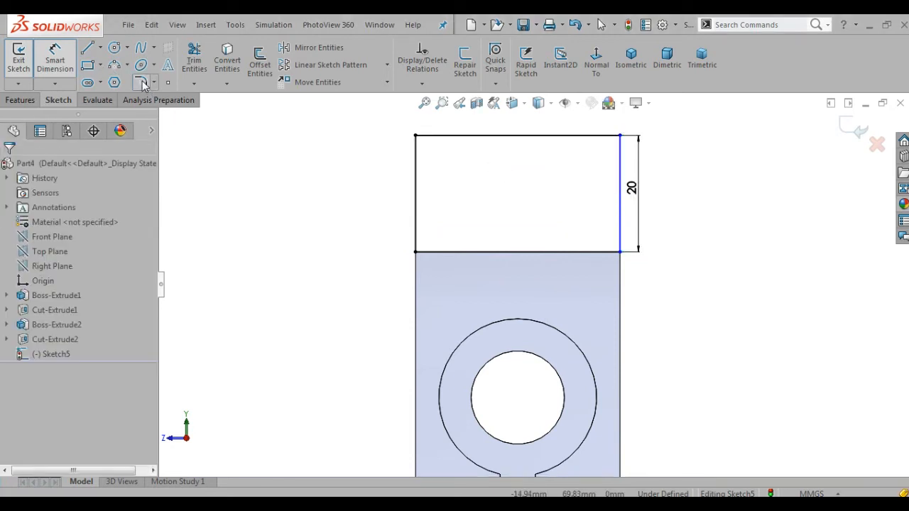
click(417, 137)
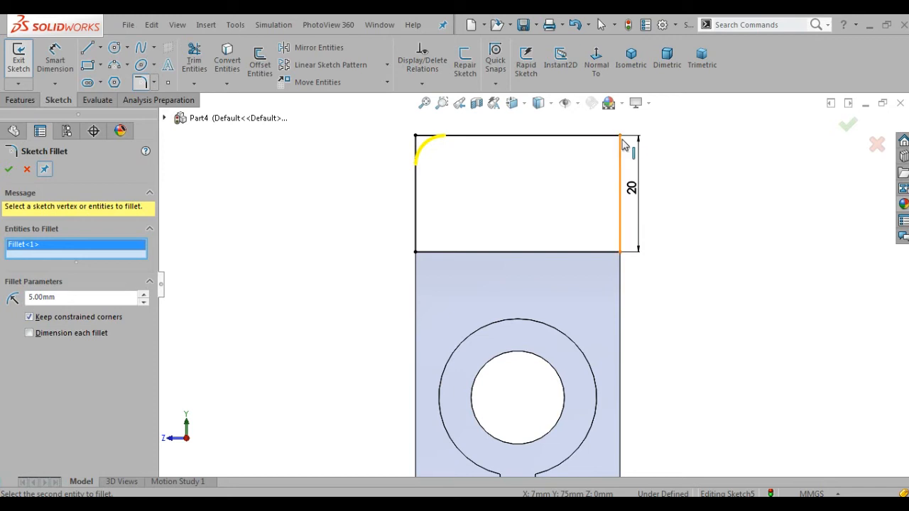
click(621, 137)
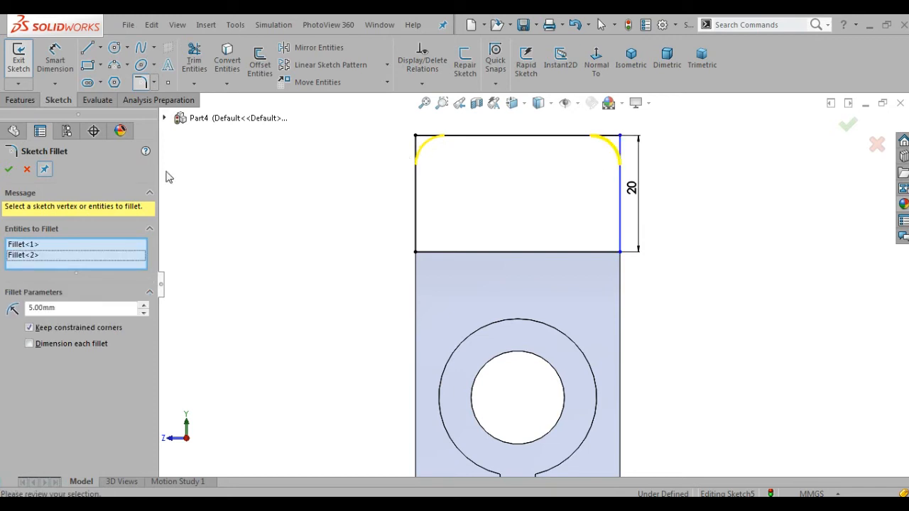
click(8, 170)
key(Escape)
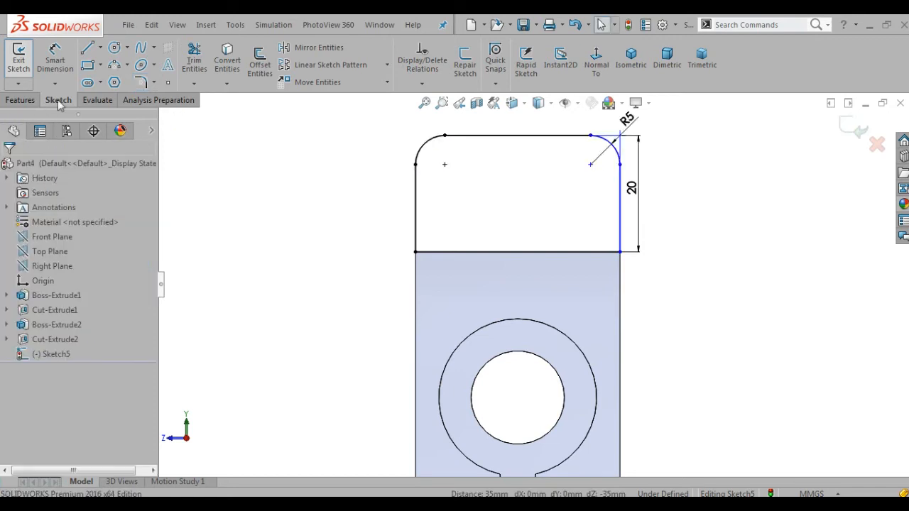
- Draw a vertical centerline about 5.6 mm long upward from the midpoint of the rectangle's lower edge
click(101, 65)
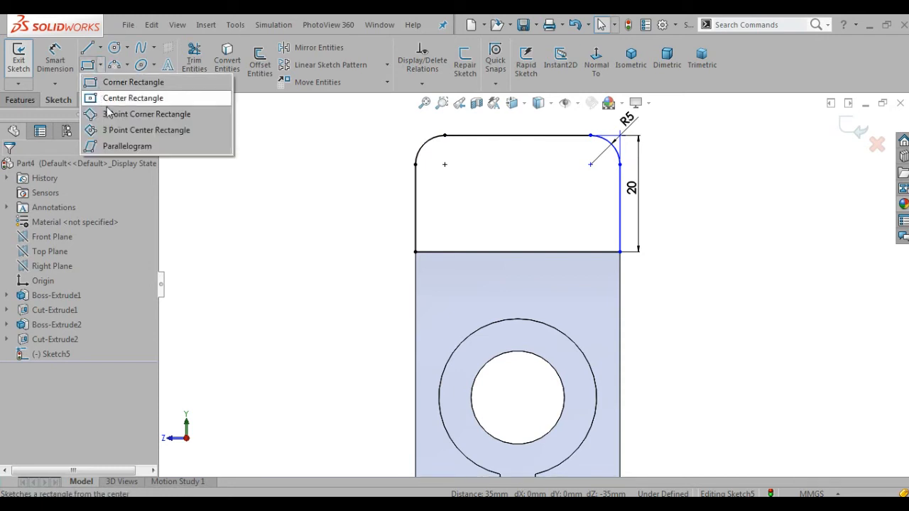
click(100, 48)
click(117, 80)
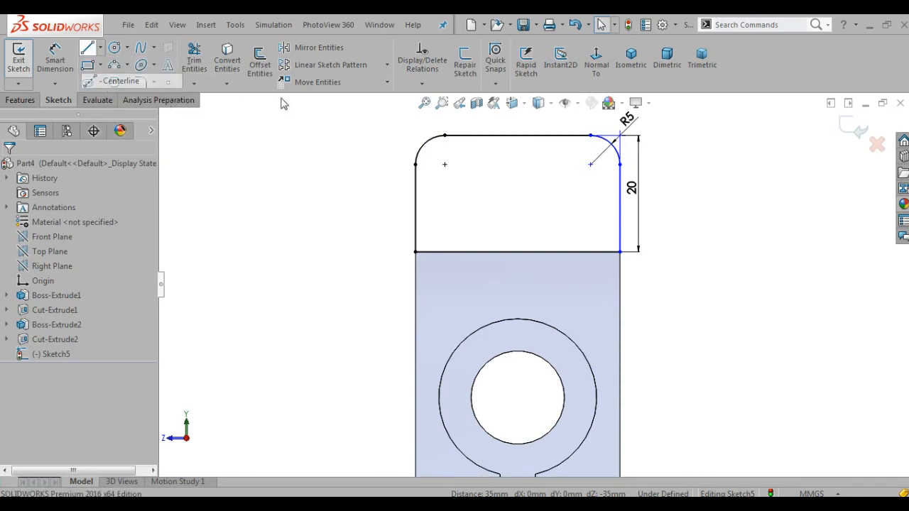
click(517, 251)
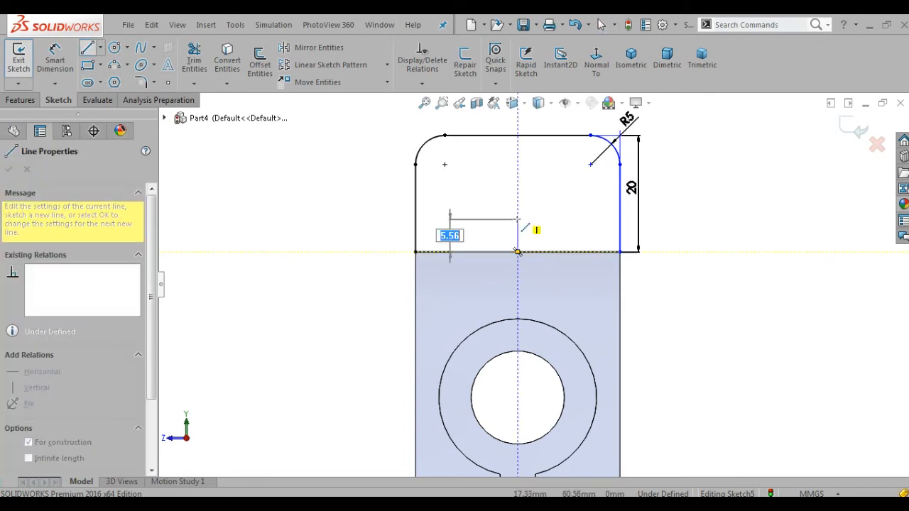
click(517, 219)
right_click(517, 219)
click(544, 230)
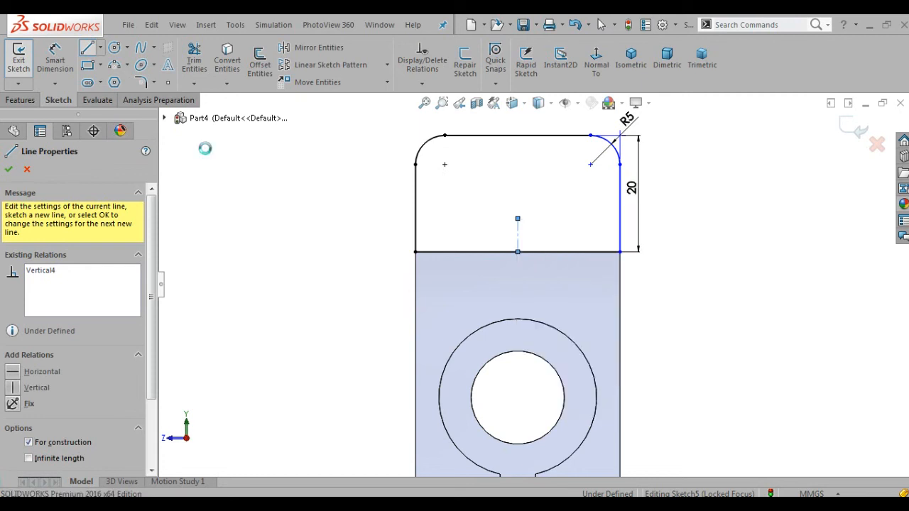
- Sketch a horizontal centerpoint straight slot at the centerline's upper end, about 11.1 mm between arc centers and 3.4 mm wide
click(100, 82)
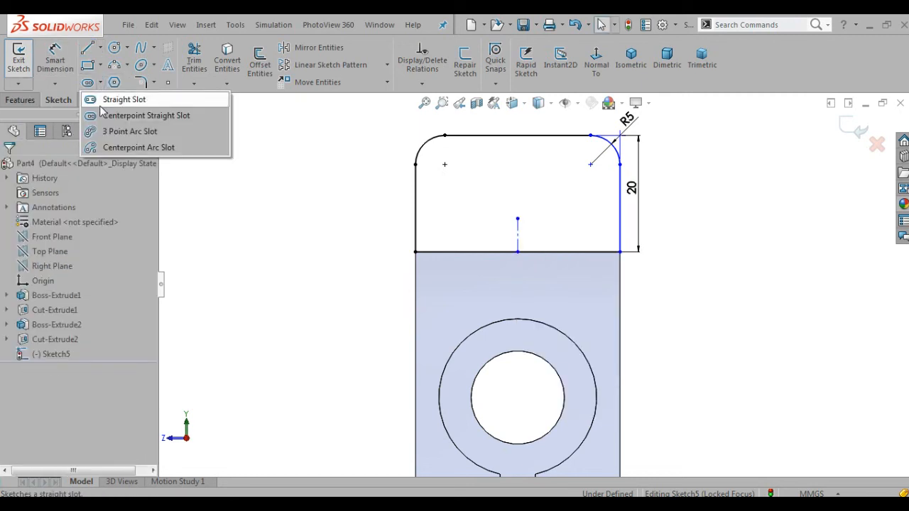
click(117, 118)
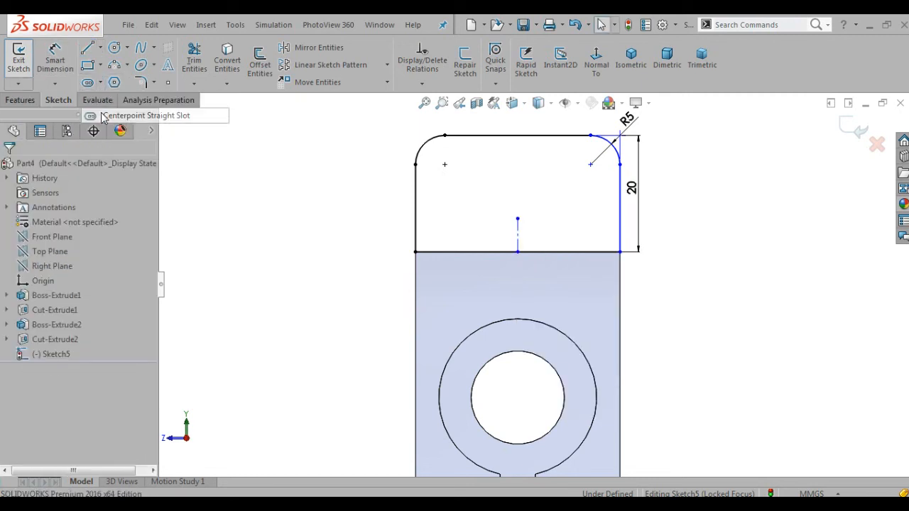
click(518, 219)
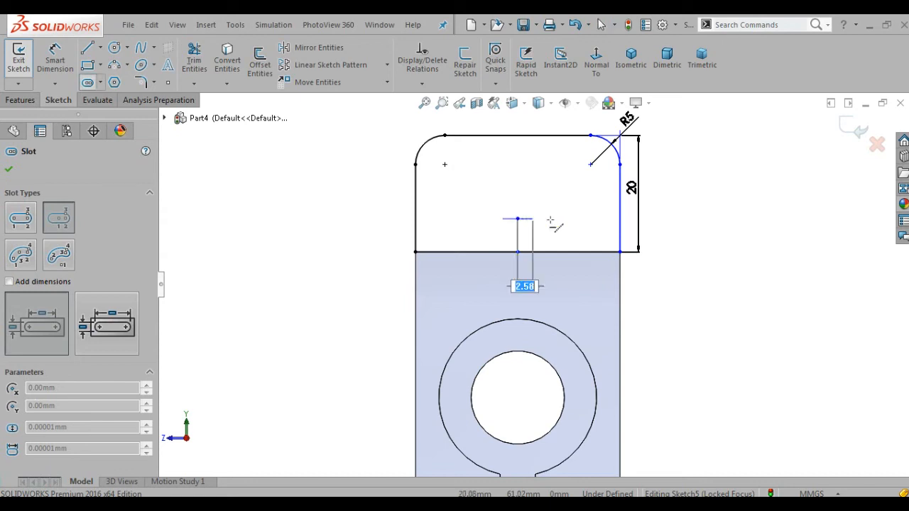
click(551, 231)
click(557, 231)
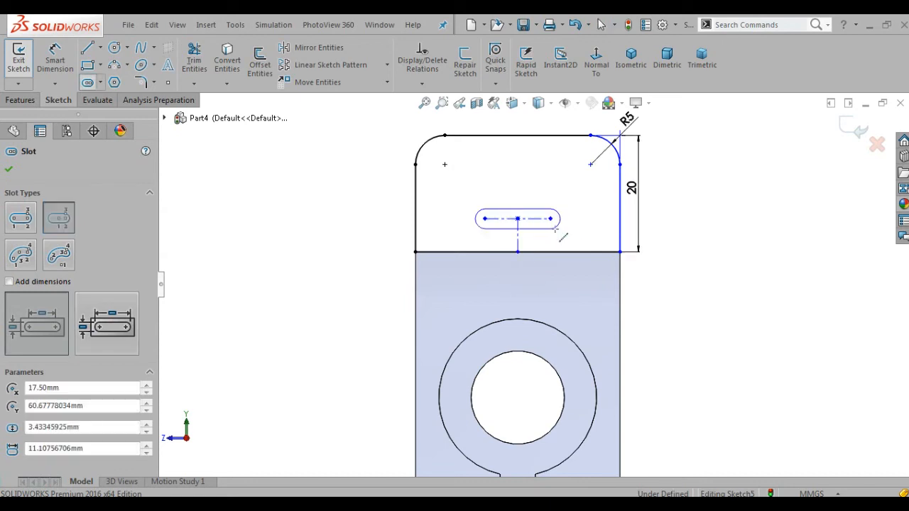
right_click(553, 226)
click(665, 214)
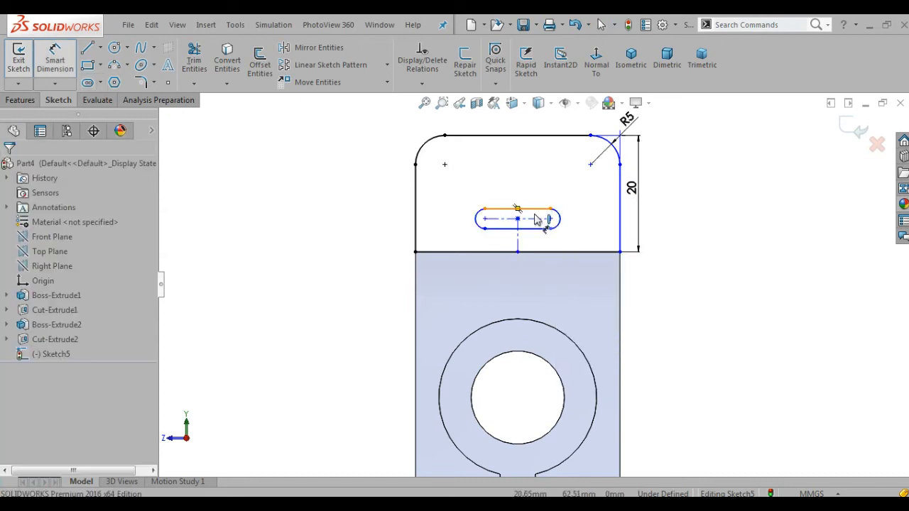
- Dimension the slot to 10 mm wide and 11 mm between its arc centers
click(539, 228)
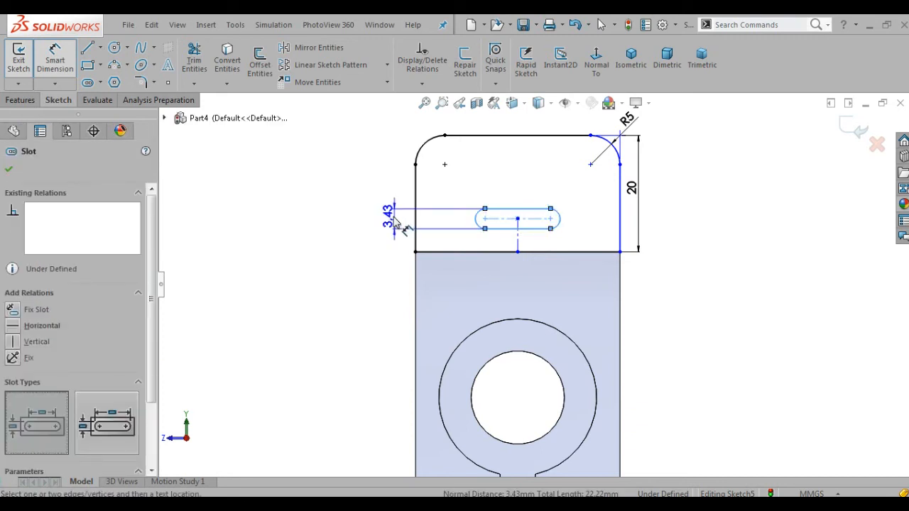
click(384, 217)
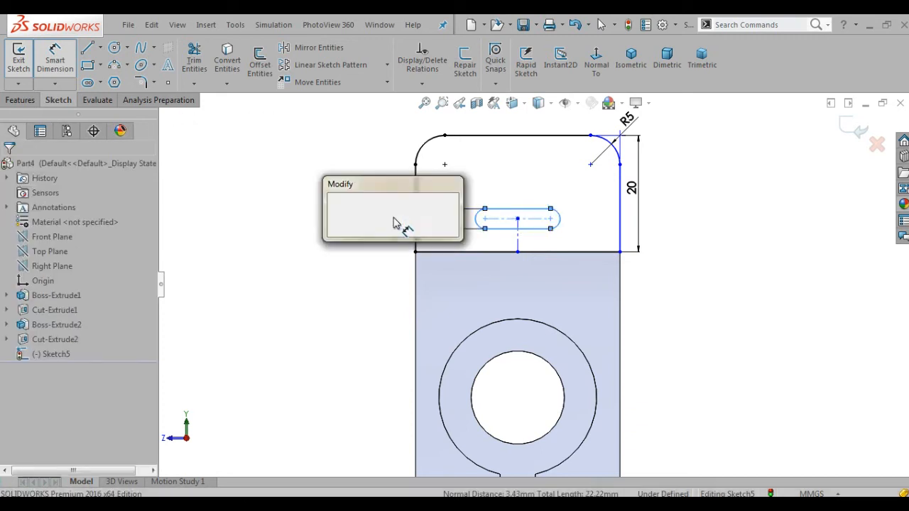
click(331, 212)
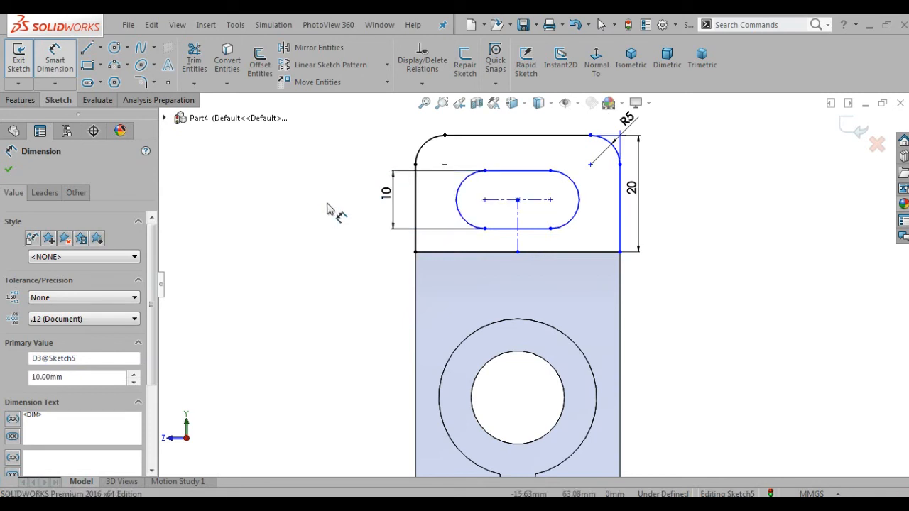
click(331, 205)
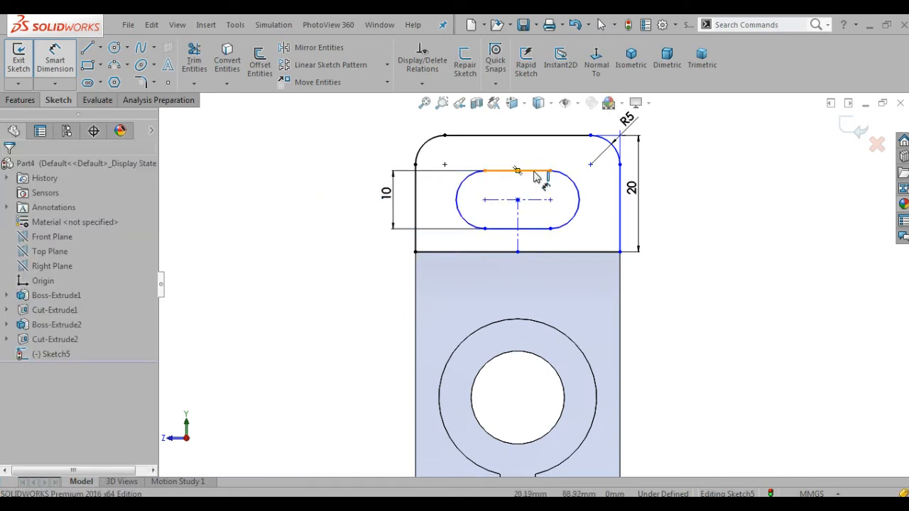
click(535, 171)
click(511, 141)
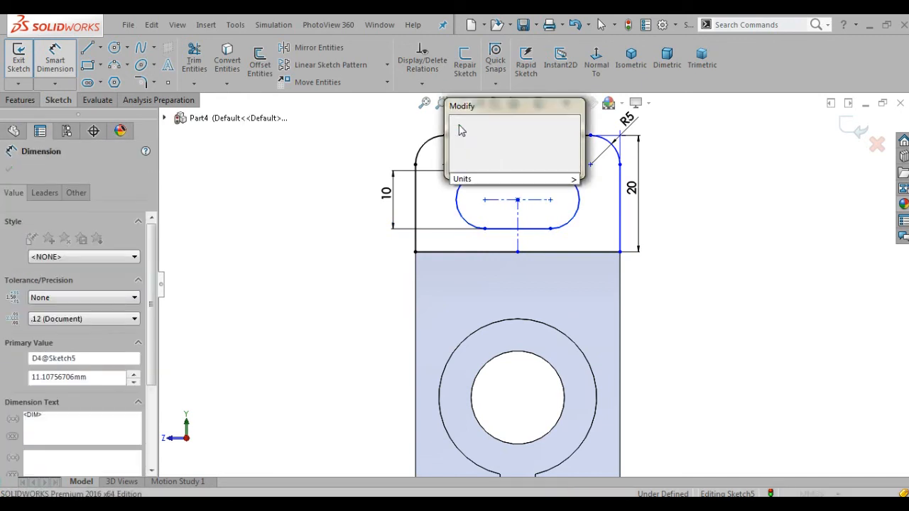
text(11)
key(Return)
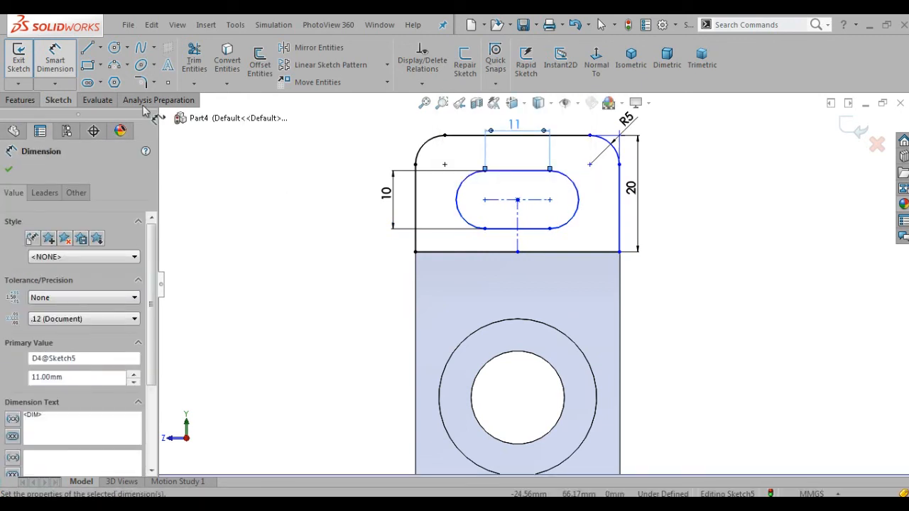
- Dimension the slot's horizontal centerline 65 mm above the base's bottom edge
click(554, 205)
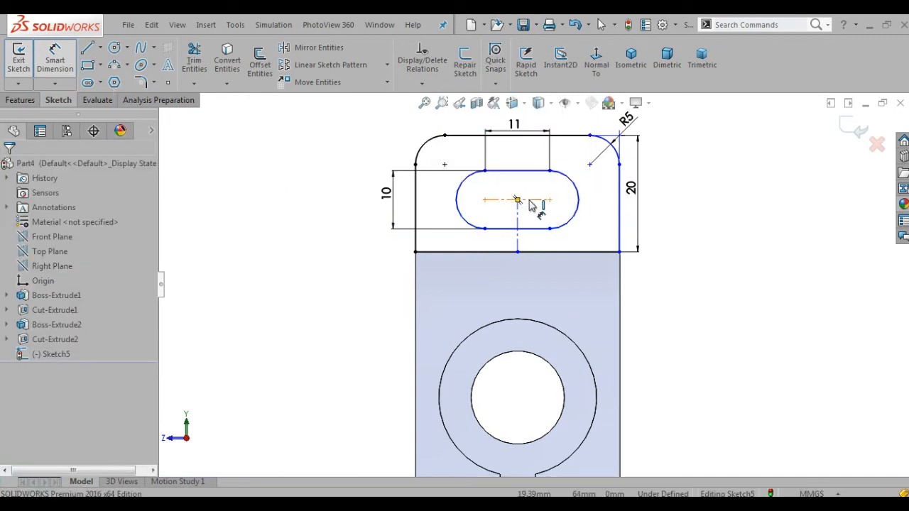
click(530, 204)
scroll(518, 299, up, 4)
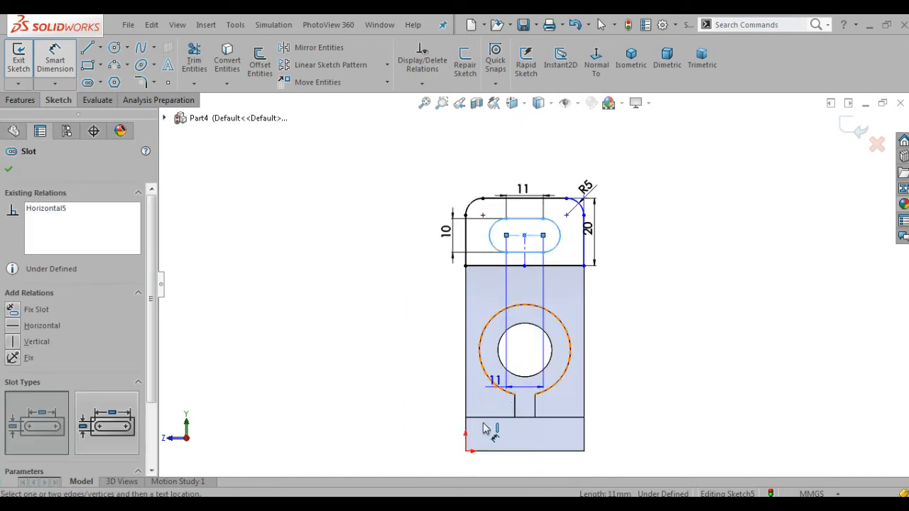
click(495, 458)
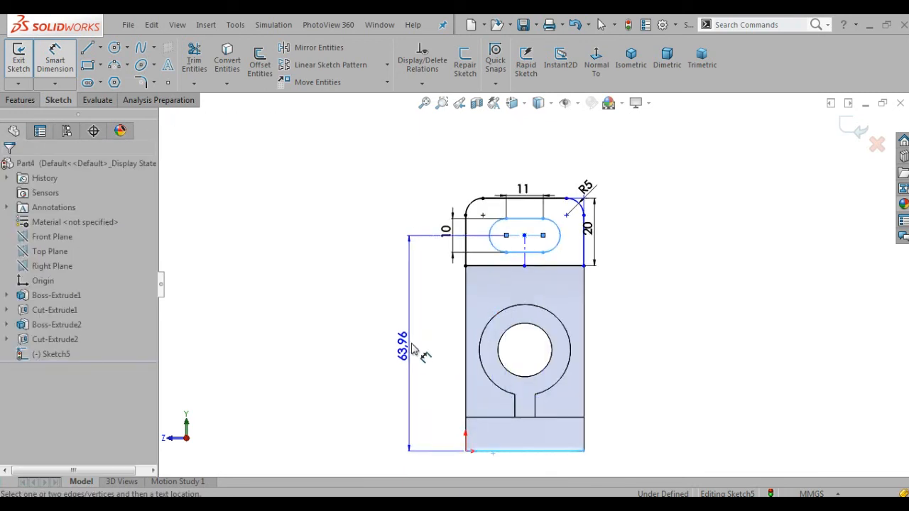
click(417, 346)
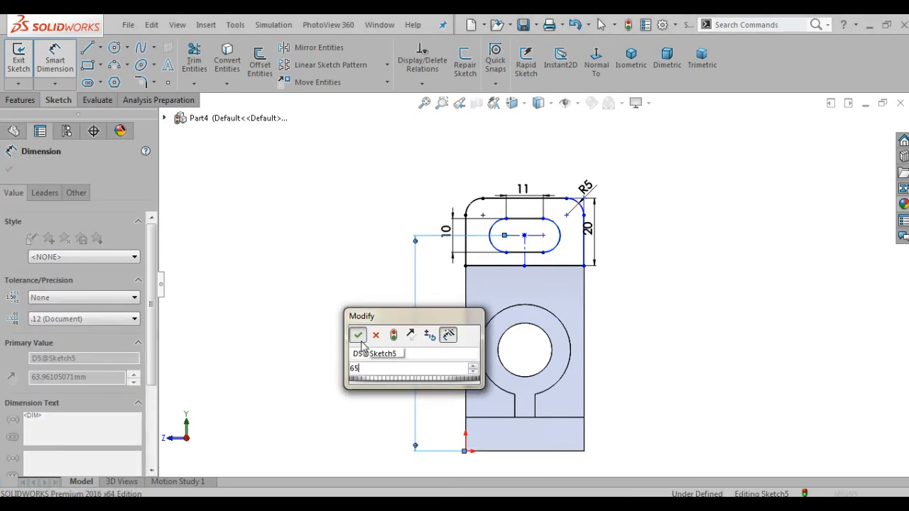
key(Return)
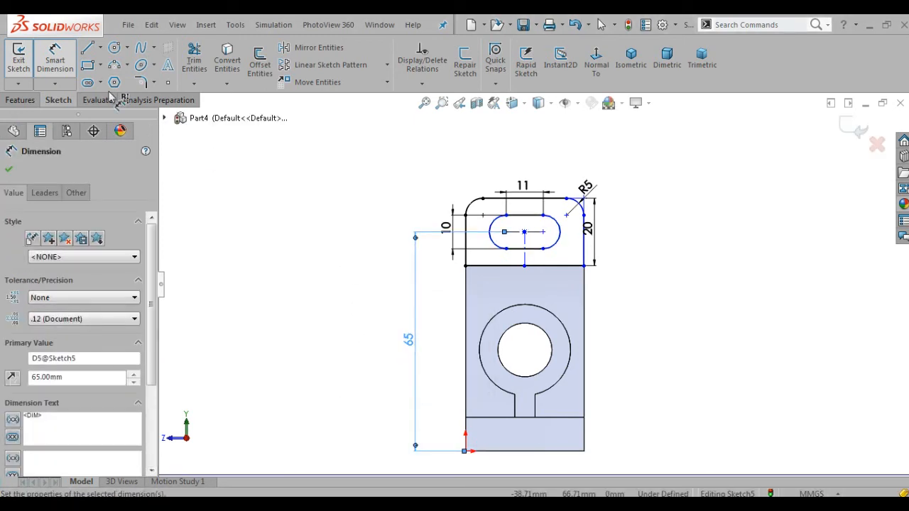
- Extrude the rounded, slotted profile 13 mm Blind, starting from the vertex at the upright's rear upper corner
click(20, 100)
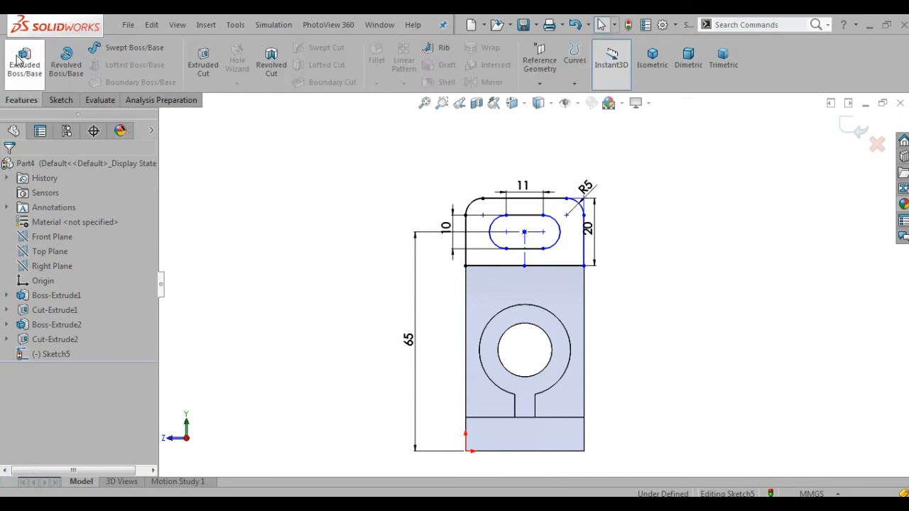
click(652, 59)
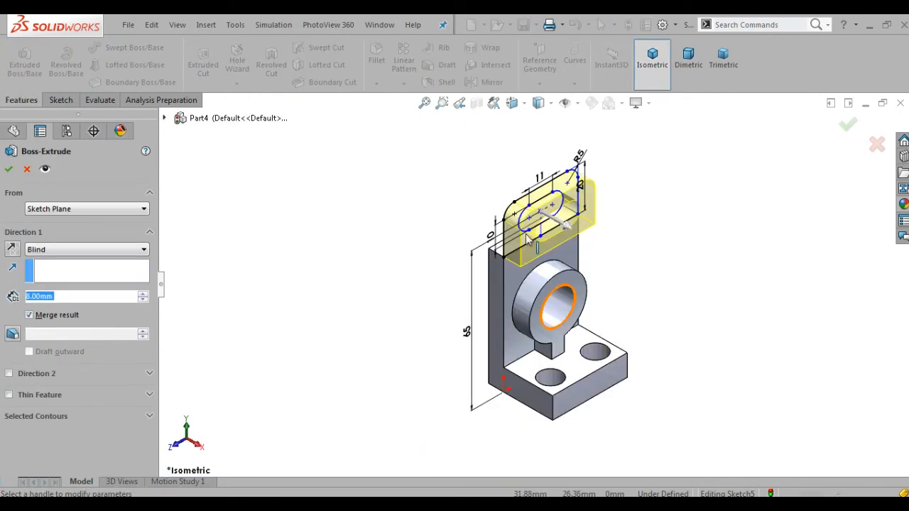
scroll(529, 242, down, 2)
text(13)
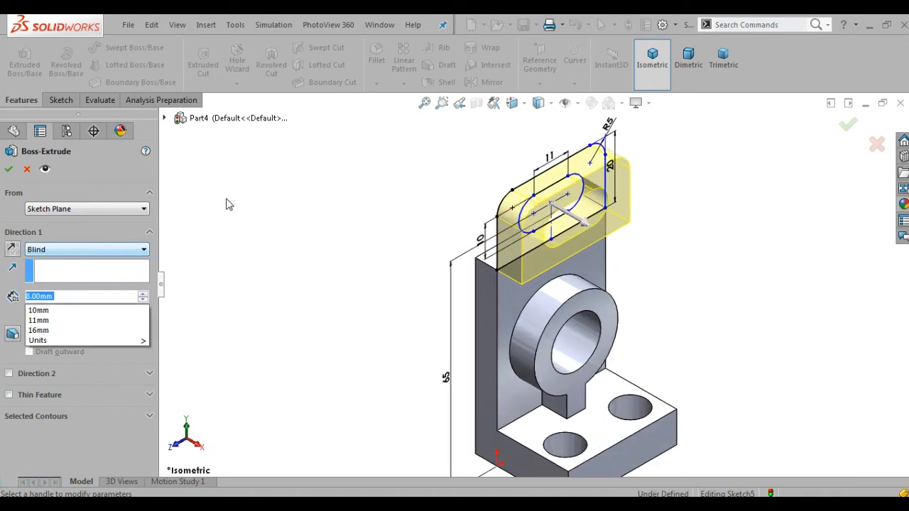
key(Return)
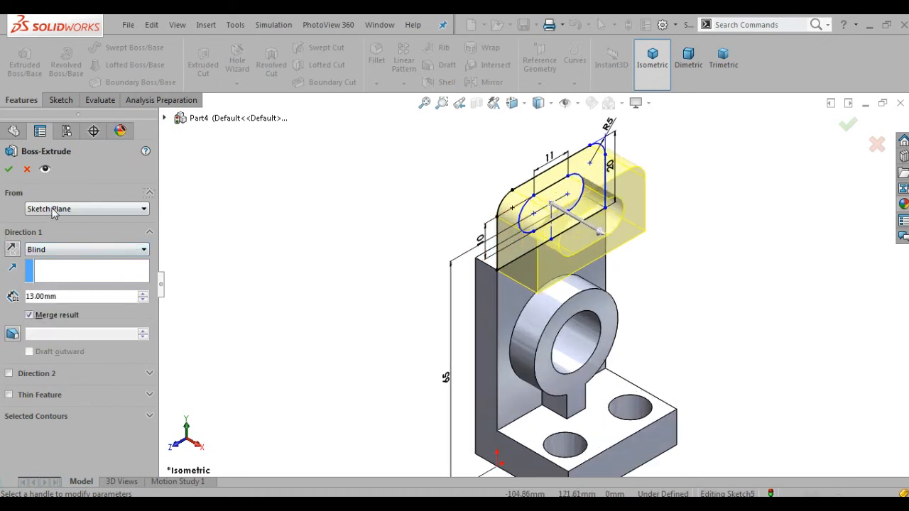
click(56, 209)
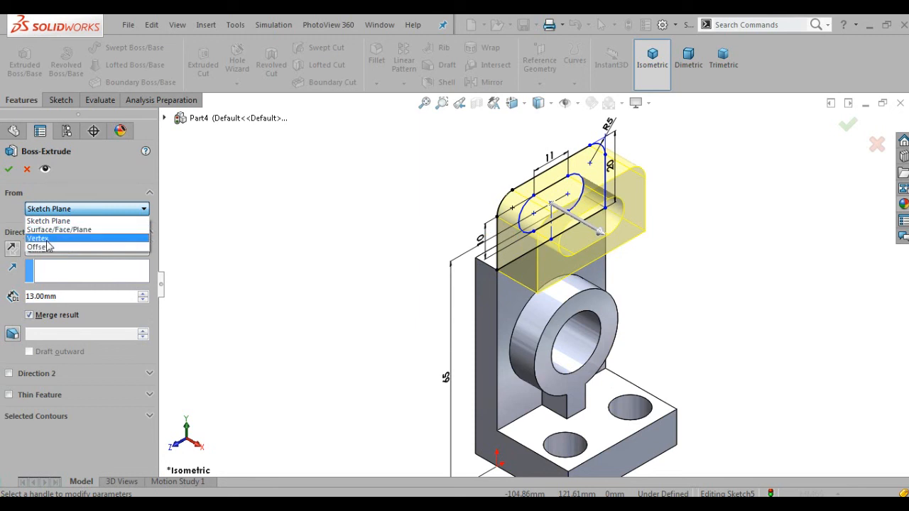
click(39, 238)
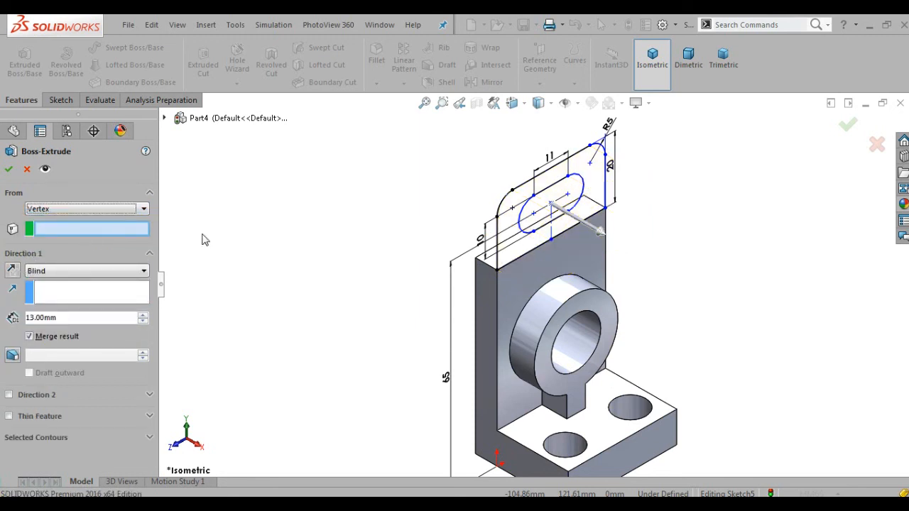
click(476, 260)
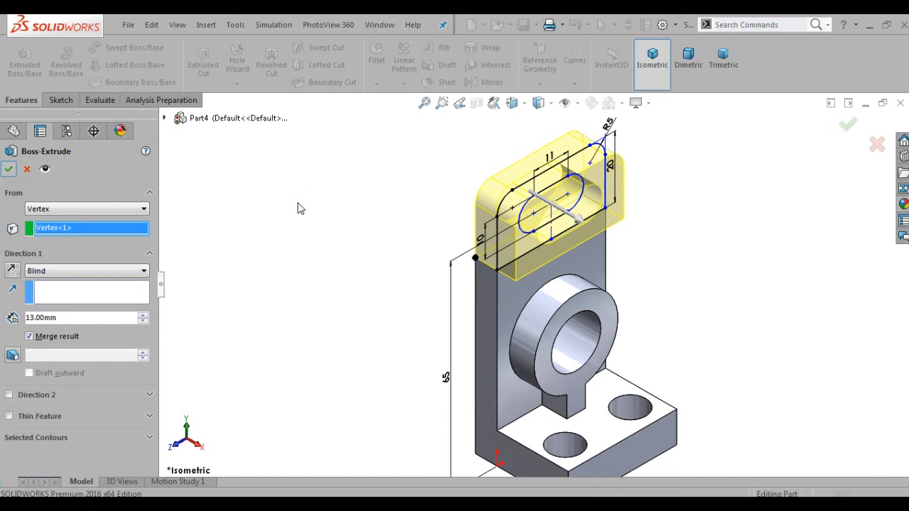
click(633, 267)
- Apply the polished steel appearance to the whole bracket and compare the model with the reference drawing
scroll(633, 268, up, 3)
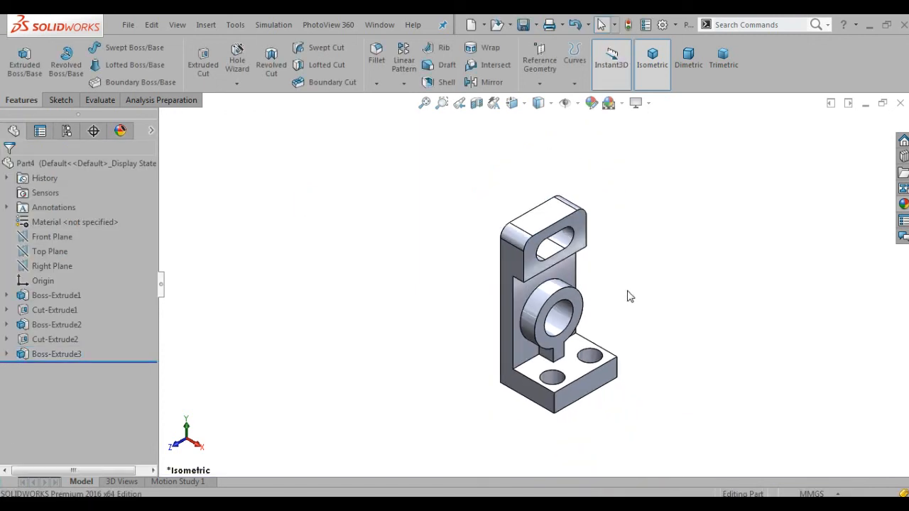
scroll(628, 297, down, 2)
click(905, 204)
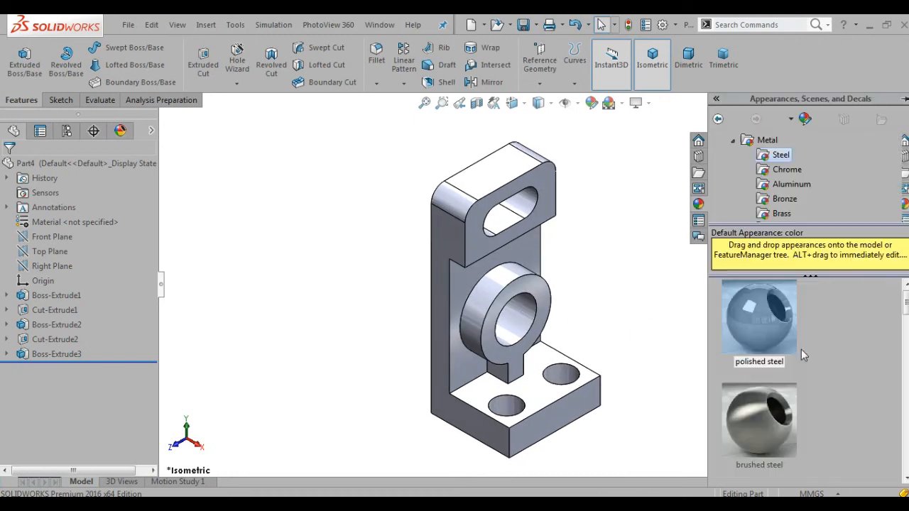
double_click(745, 326)
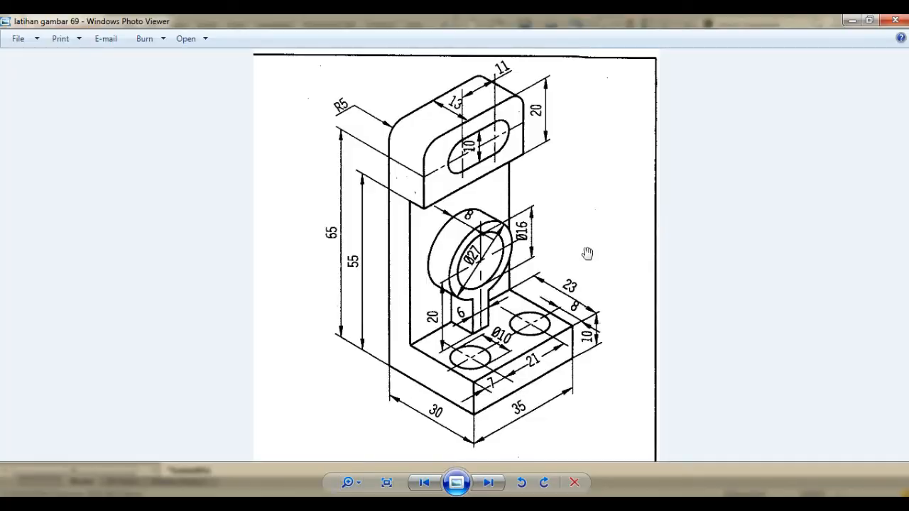
click(852, 26)
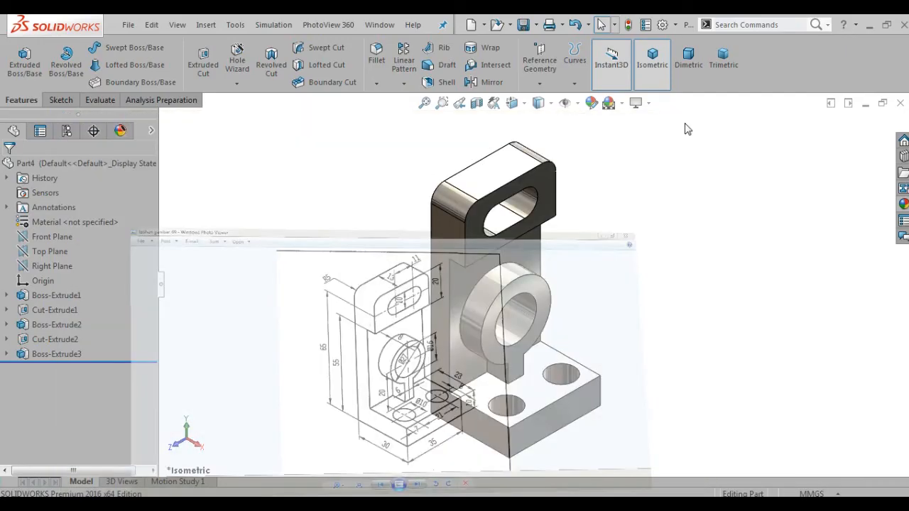
middle_drag(686, 128, 632, 208)
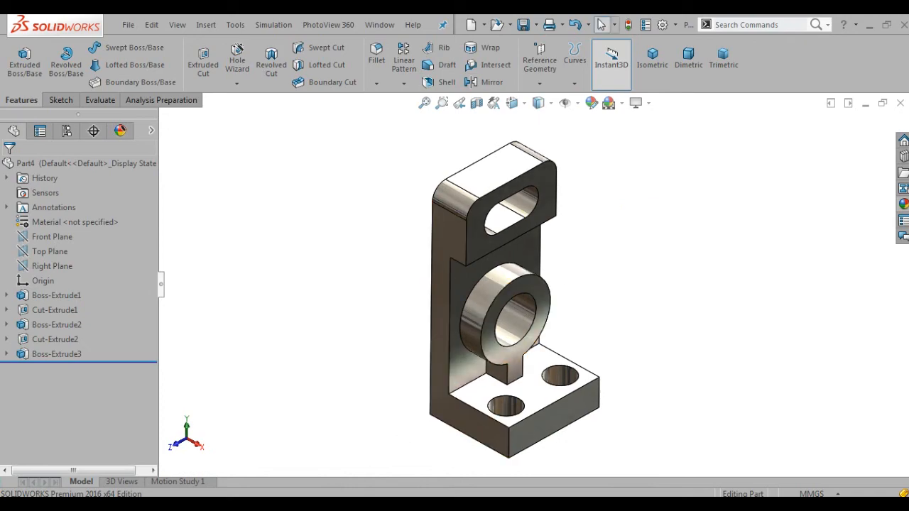